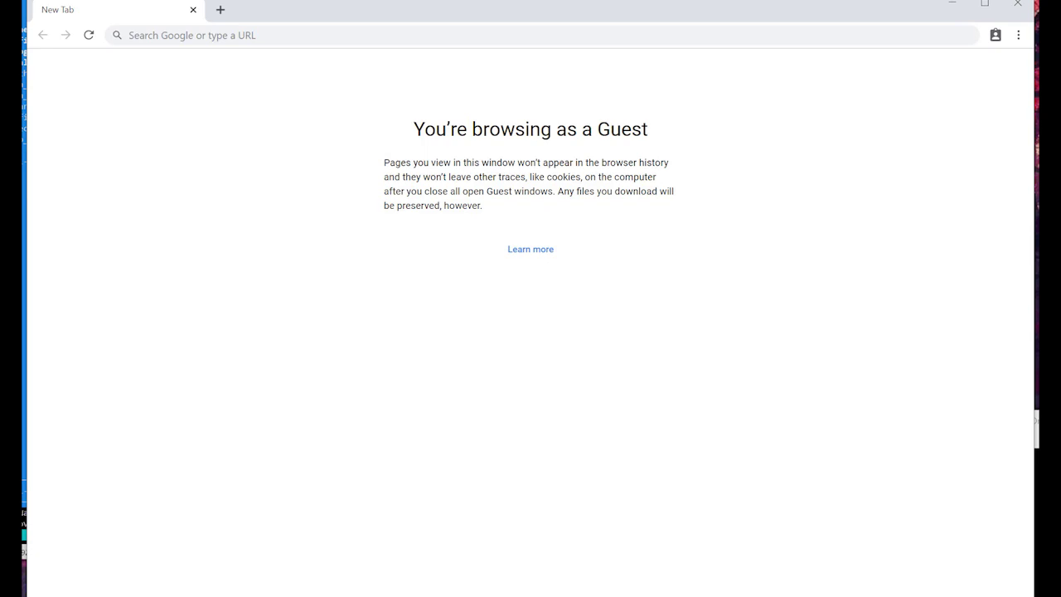
Step: Enter the SNOWL console address 192.168.1.124:5500 in Chrome's address bar
left_click(291, 37)
type("192.")
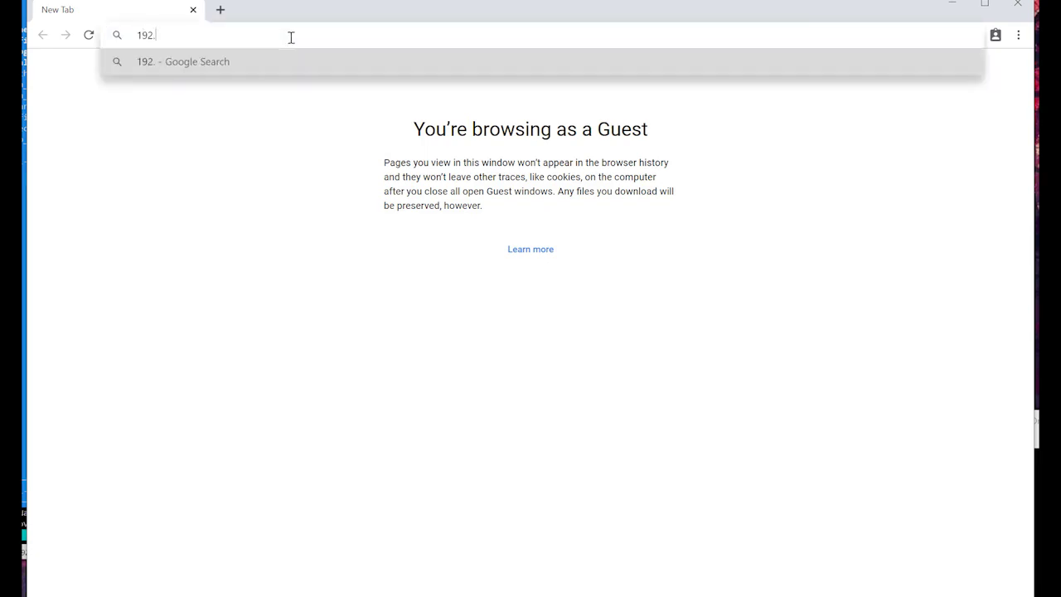
type("168.1.12")
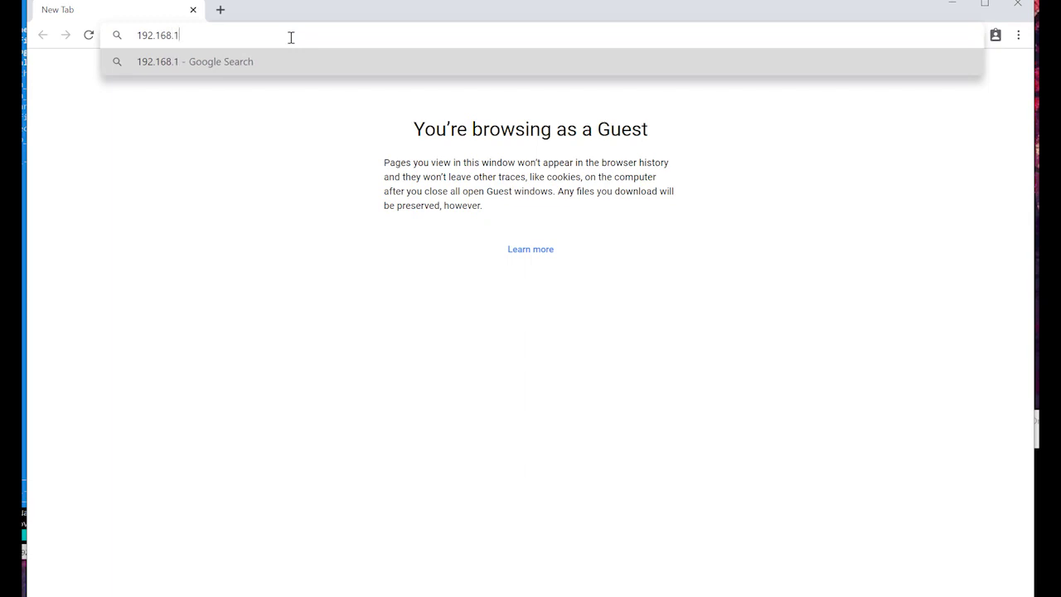
type("4:")
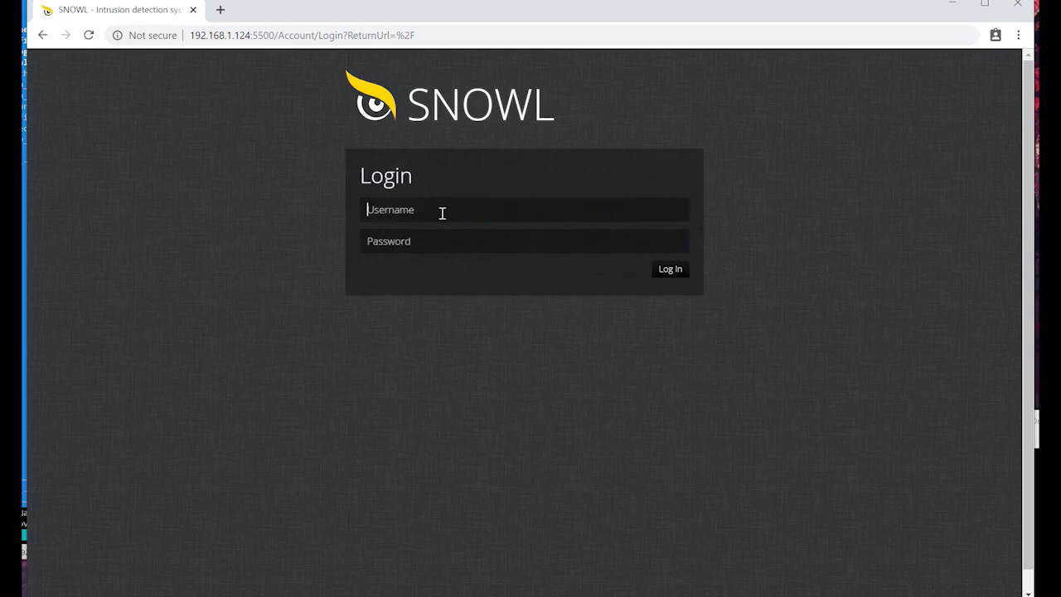
Step: Log in to the SNOWL console as admin with the account password
type("admin")
key("Tab")
type("admin")
key("Return")
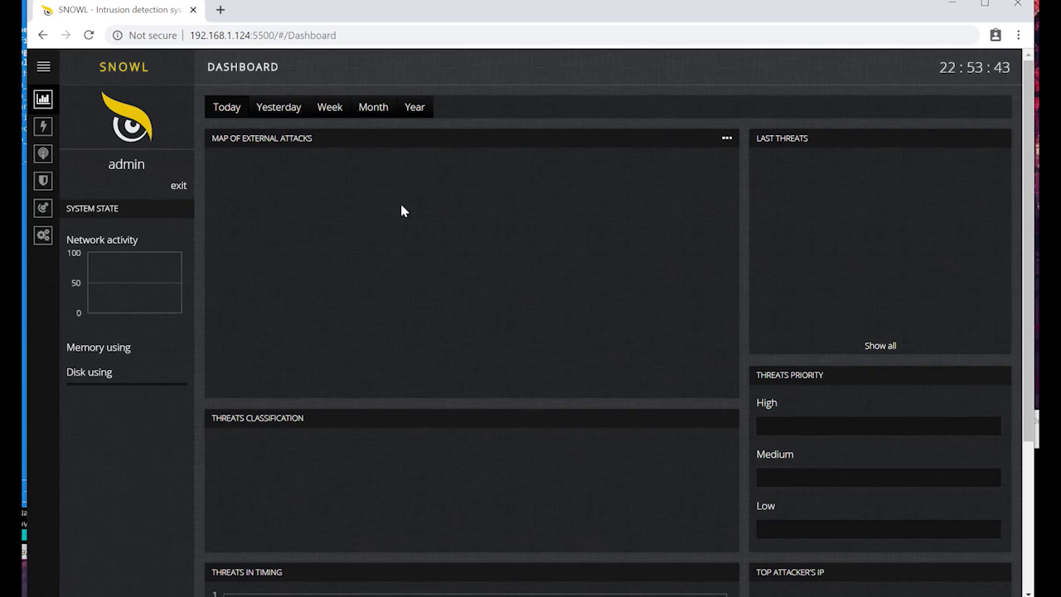
Step: Start a new threat detection policy and name it main-policy
left_click(74, 184)
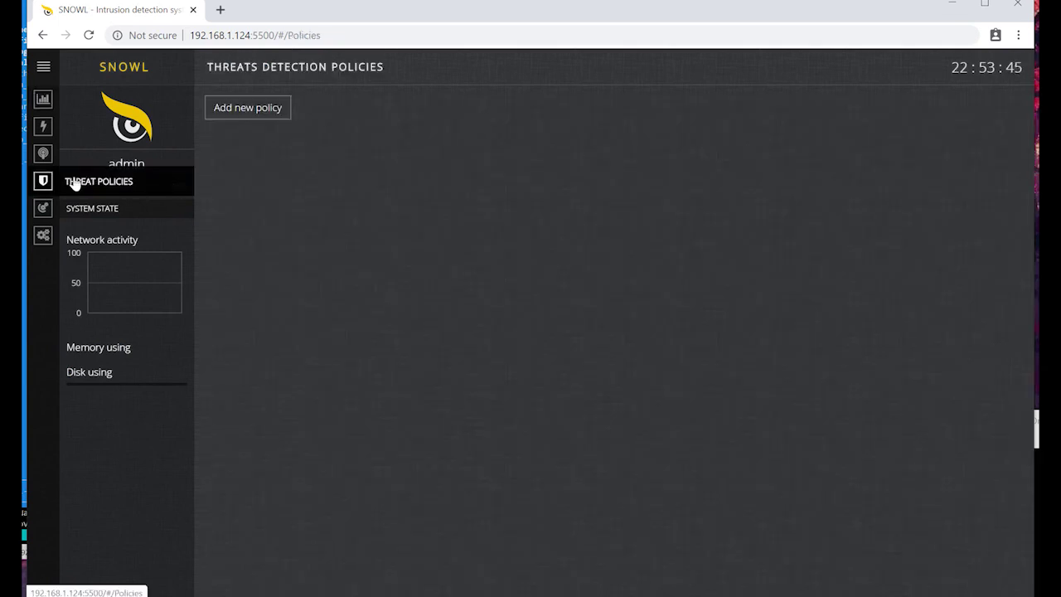
left_click(229, 114)
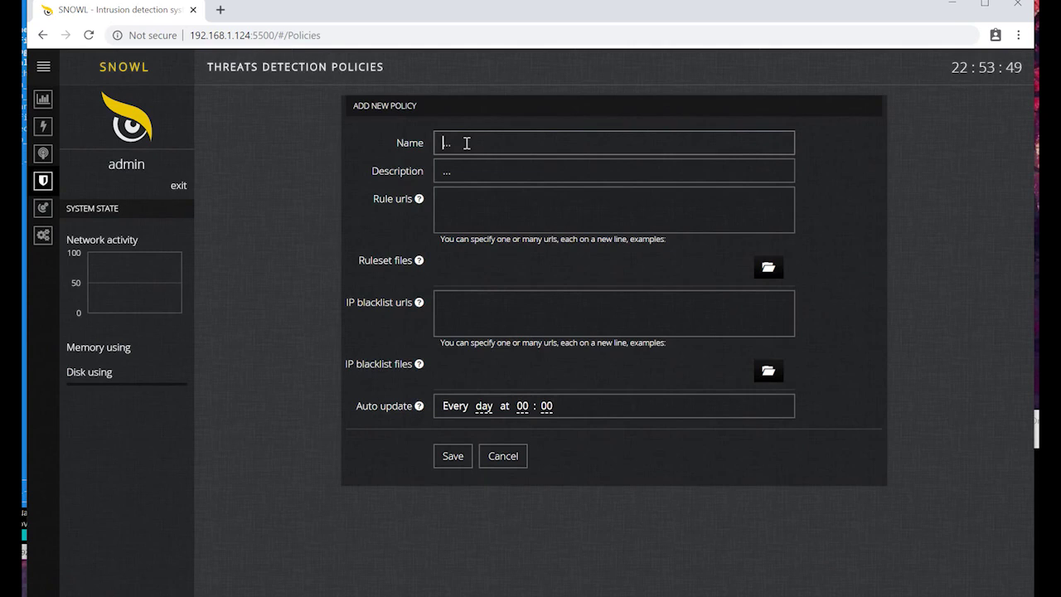
type("Main policy")
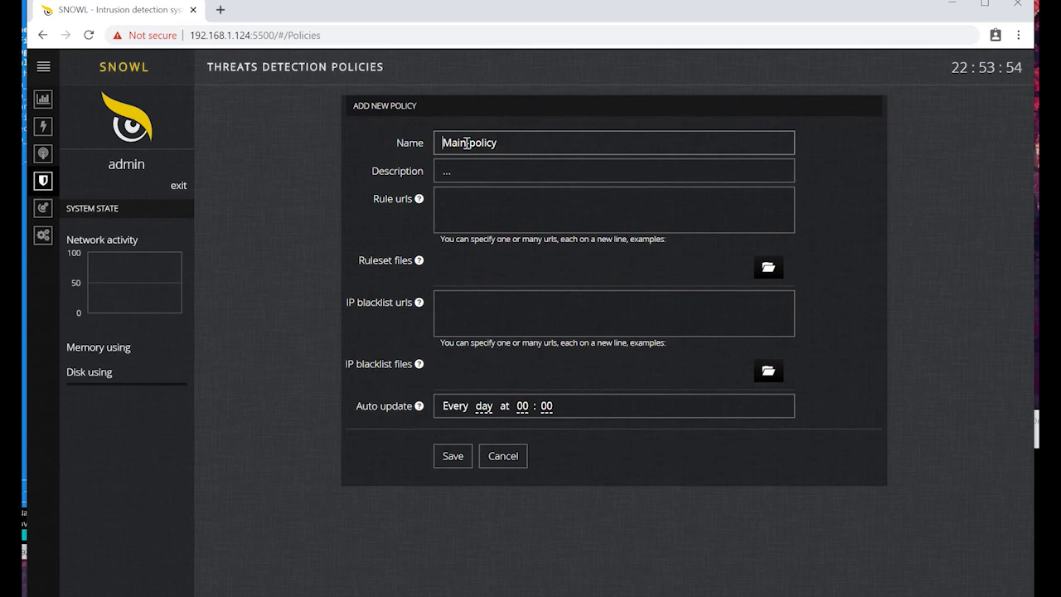
key("Delete")
type("m")
key("End")
left_click(506, 209)
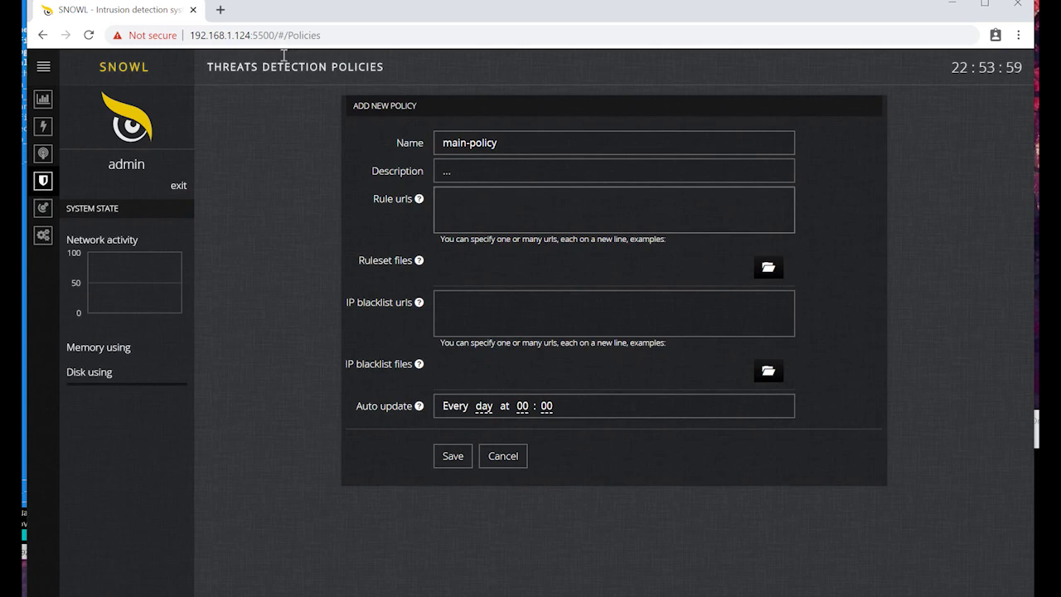
Step: Load snort.org in a new browser tab
left_click(220, 11)
type("sn")
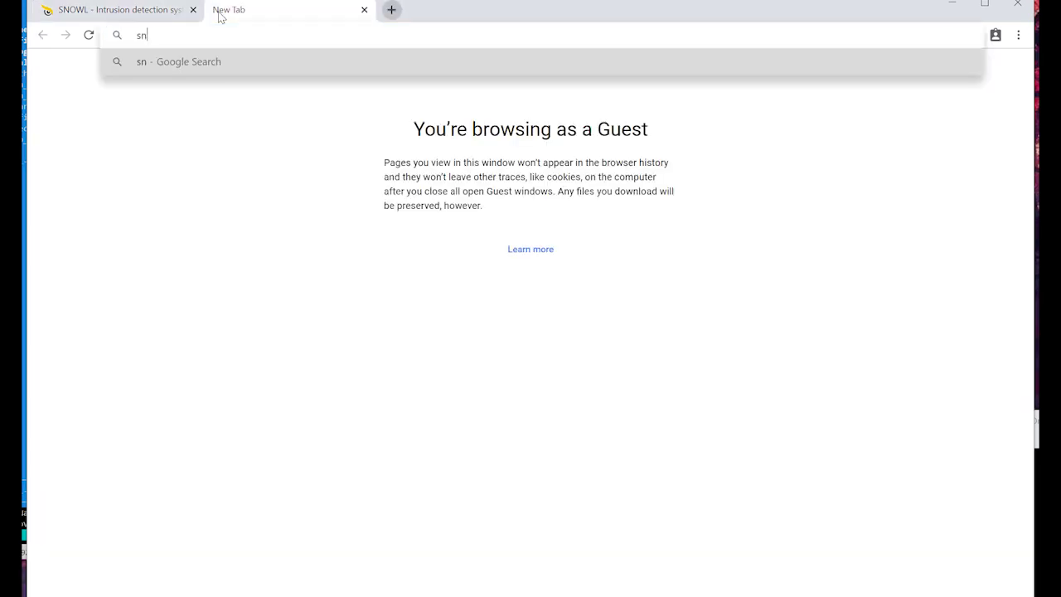
type("ort.org")
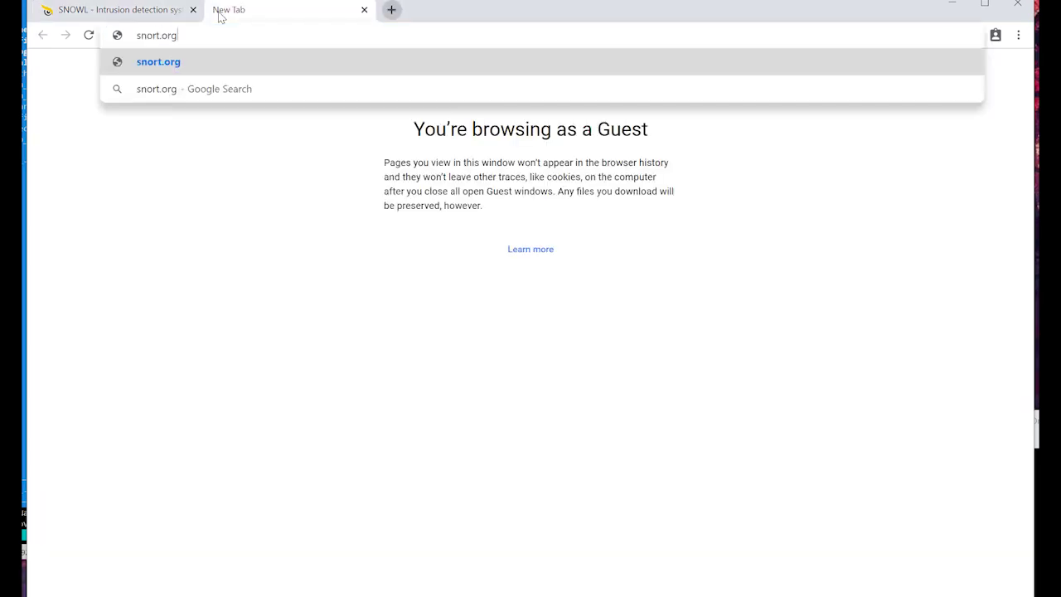
key("Return")
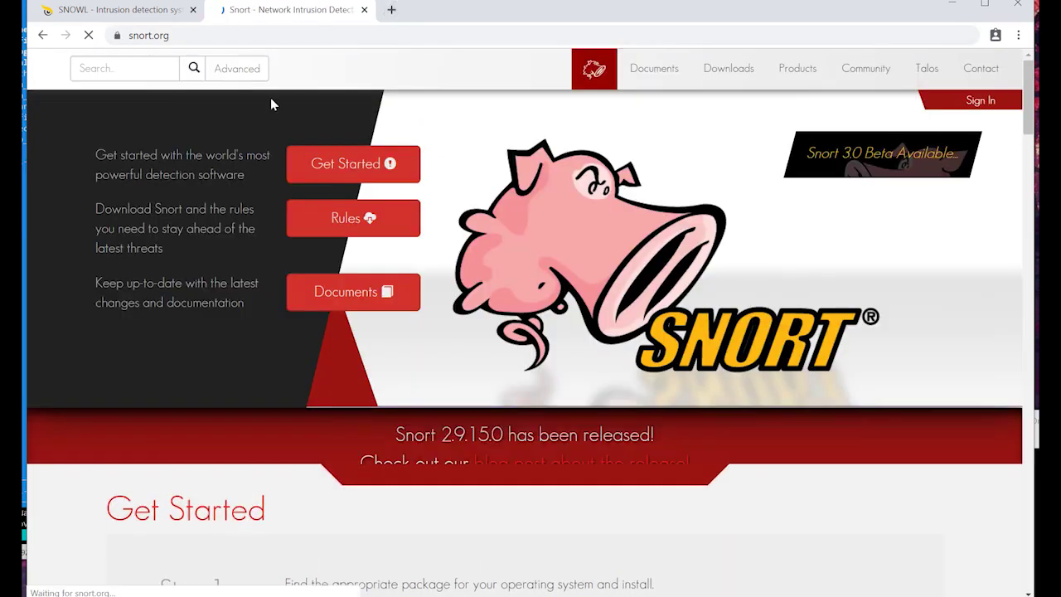
Step: Sign in to Snort.org with the account e-mail and password
left_click(980, 101)
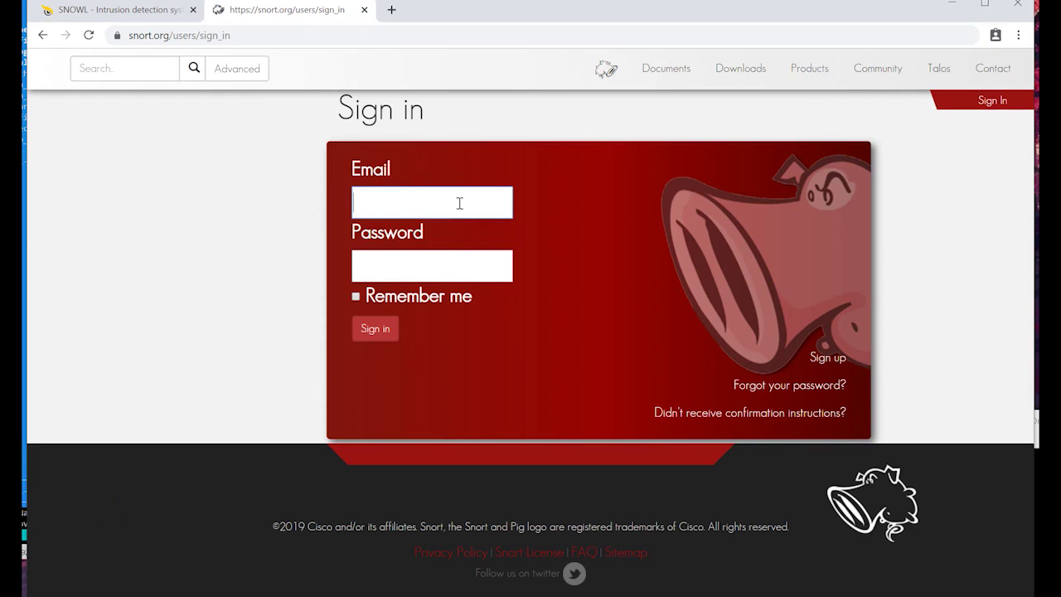
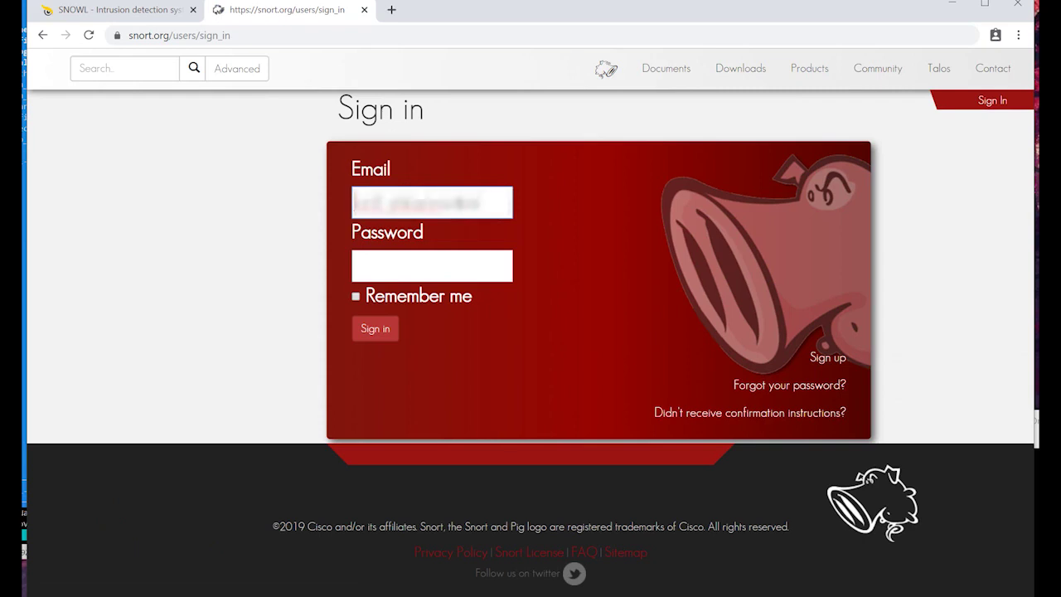
key("Tab")
type("••••••••••")
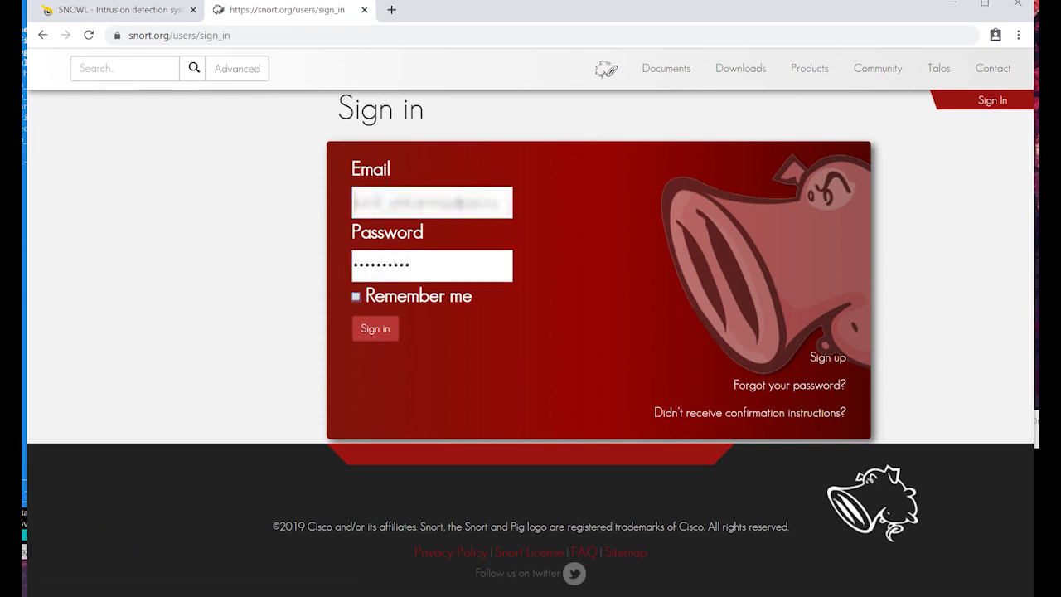
left_click(386, 323)
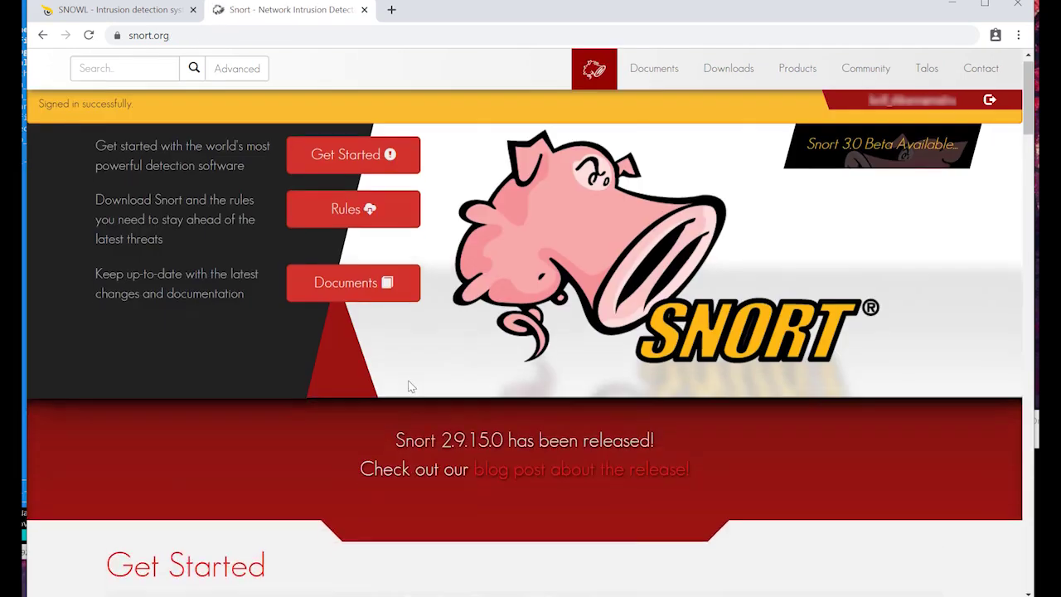
Step: Copy the snortrules-snapshot-29141 download URL from the Registered rules section
scroll(410, 387, "down", 10)
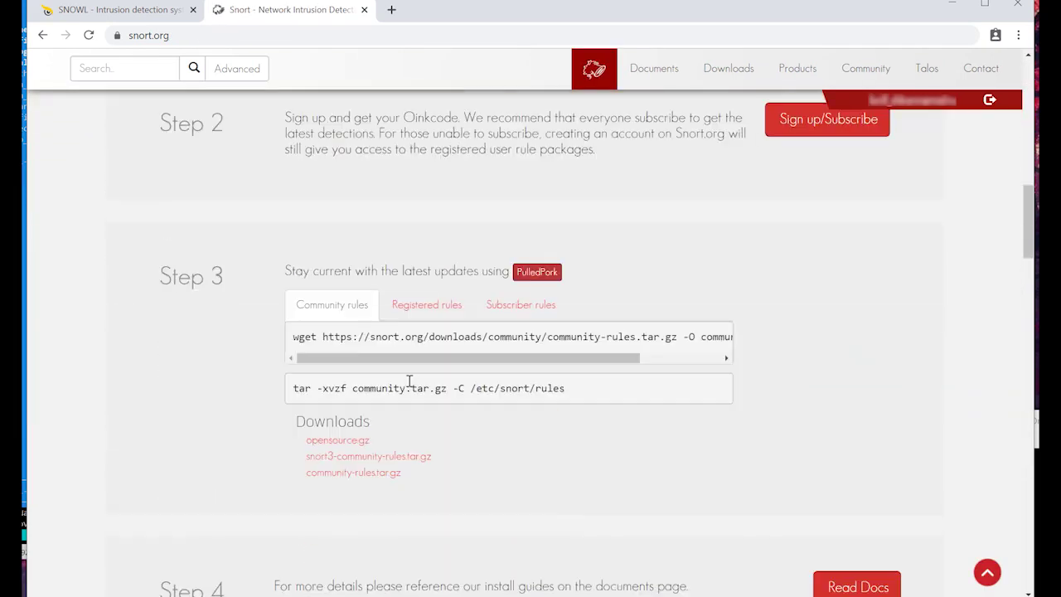
left_click(415, 304)
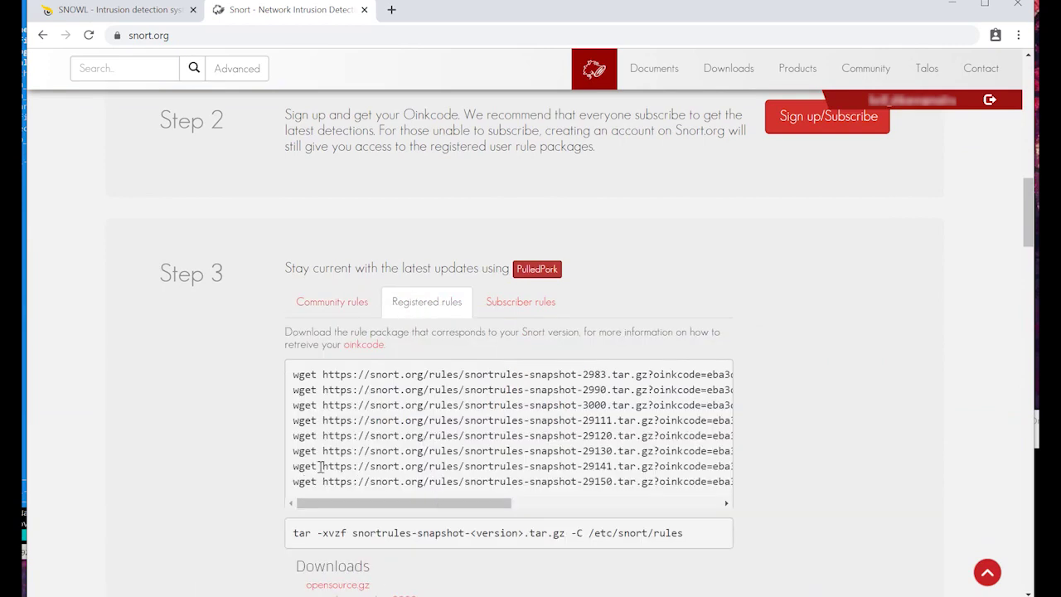
left_click_drag(324, 466, 585, 467)
right_click(572, 470)
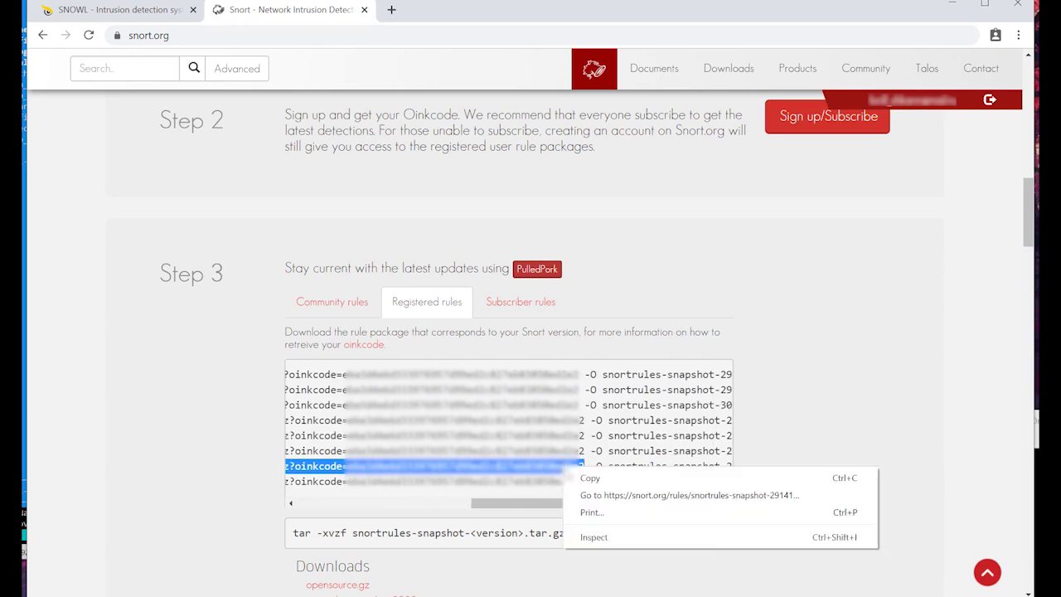
left_click(595, 478)
Step: Paste the copied snapshot-29141 rules URL into the policy's Rule urls box
left_click(157, 17)
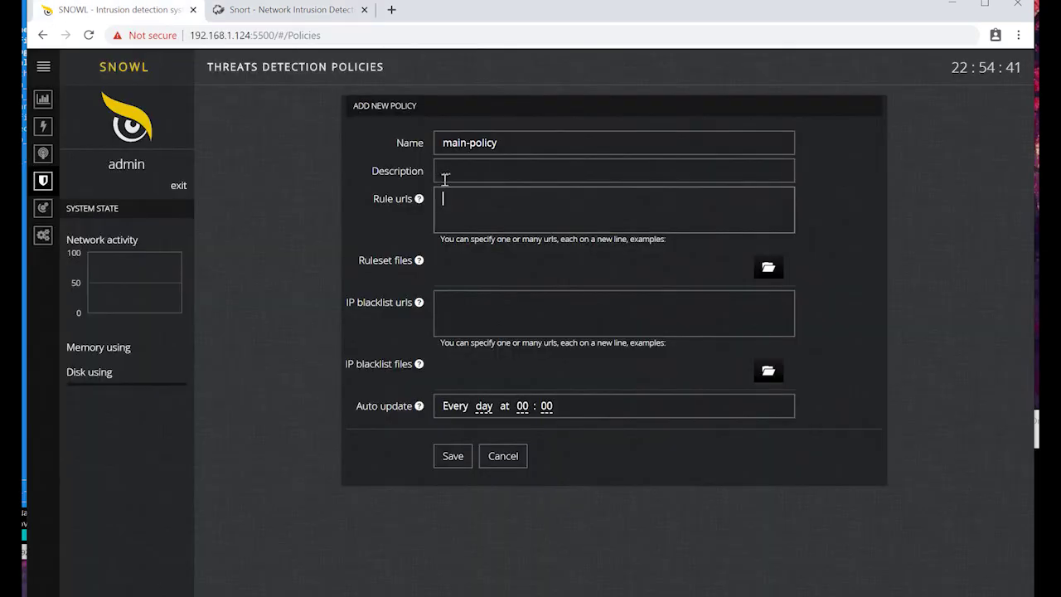
right_click(466, 199)
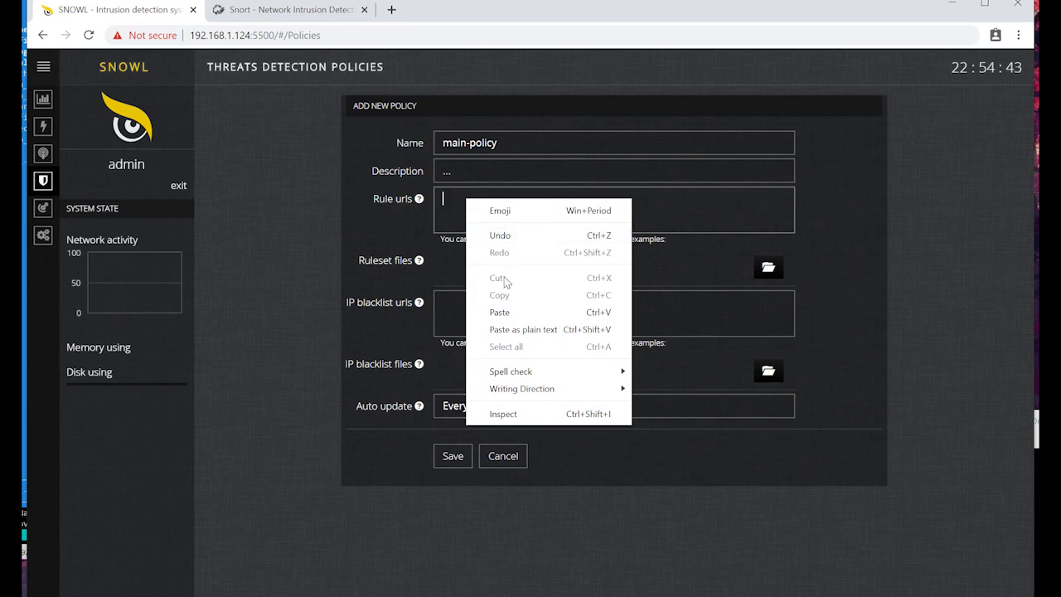
left_click(511, 312)
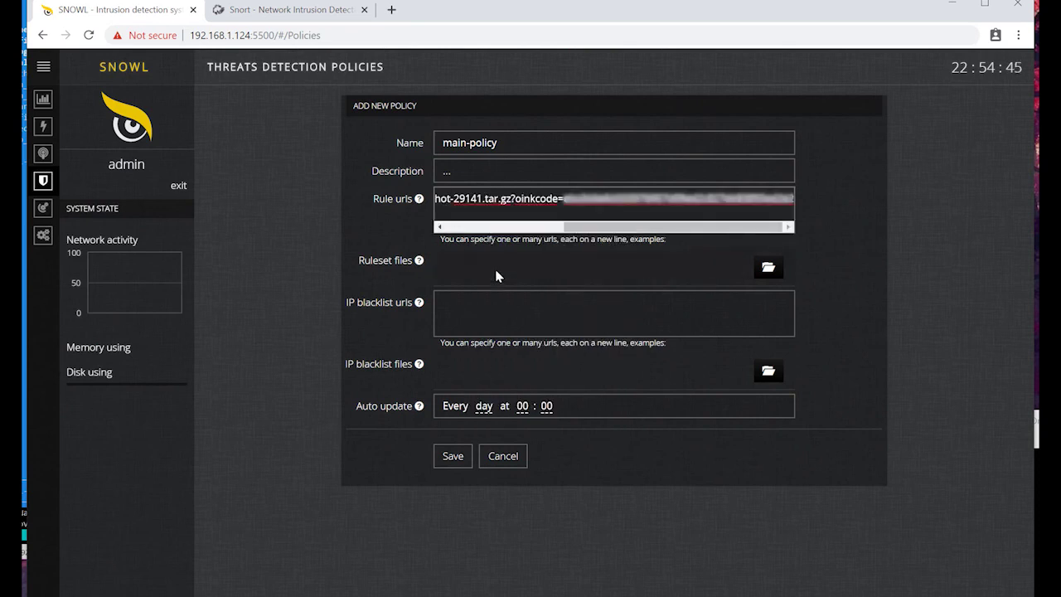
left_click(495, 325)
left_click(495, 342)
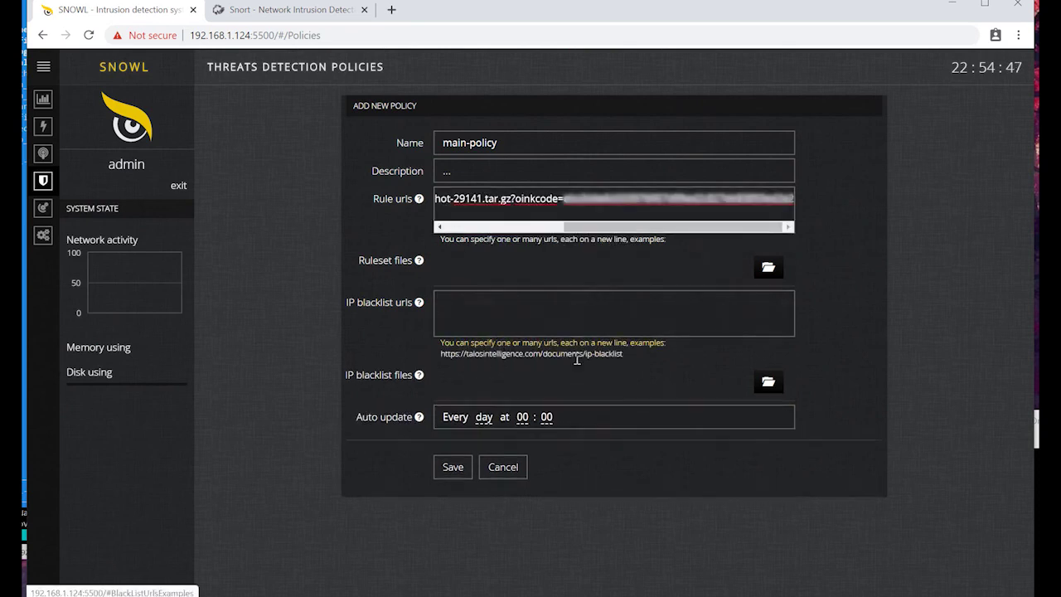
triple_click(581, 356)
right_click(583, 359)
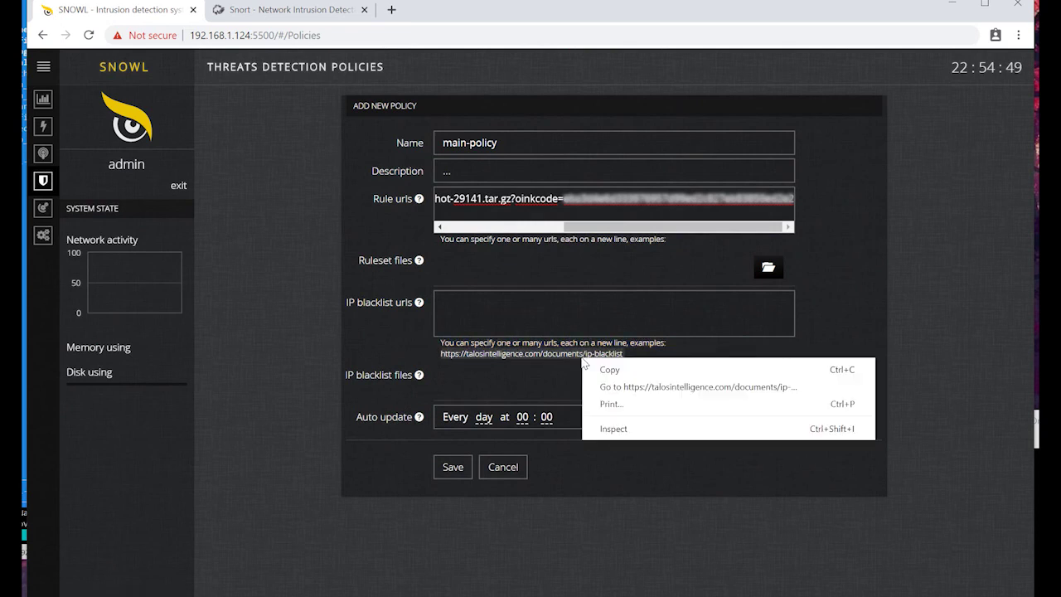
left_click(591, 370)
left_click(569, 303)
right_click(569, 303)
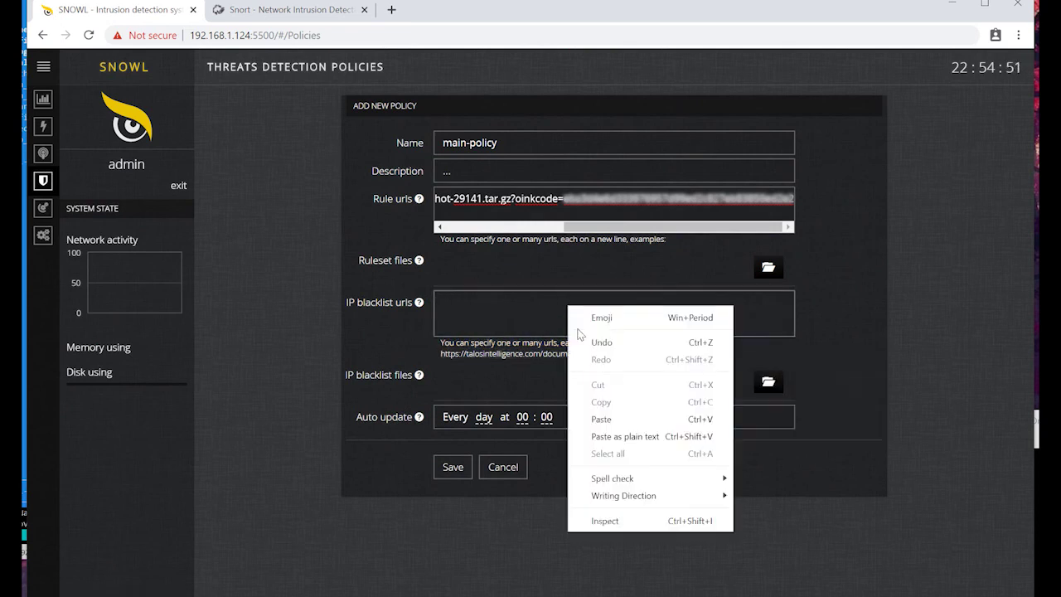
left_click(601, 418)
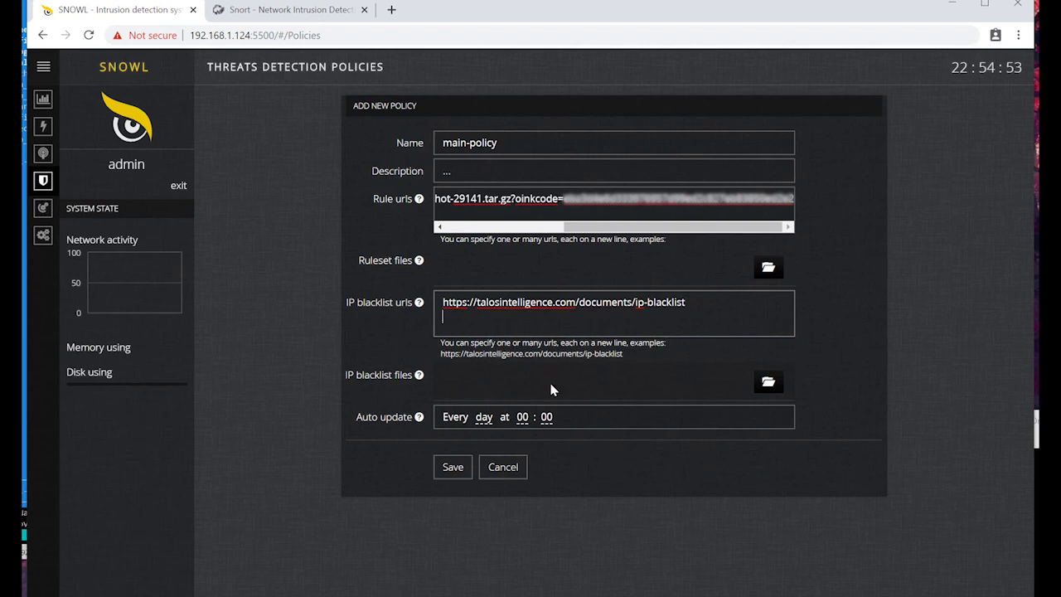
Step: Set the policy's auto update to hour 02, minute 20, every day
left_click(522, 417)
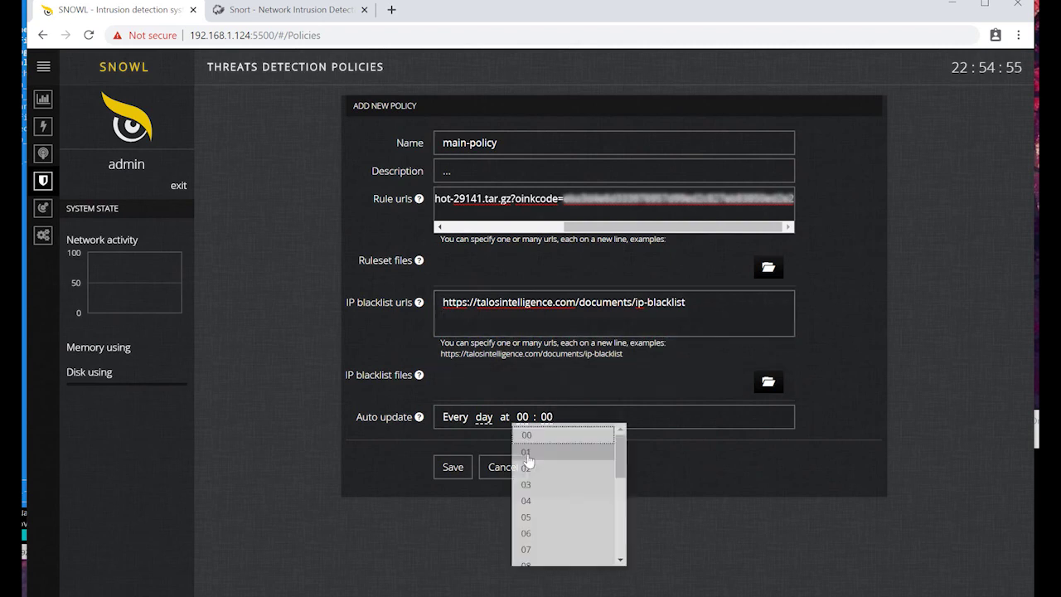
left_click(527, 470)
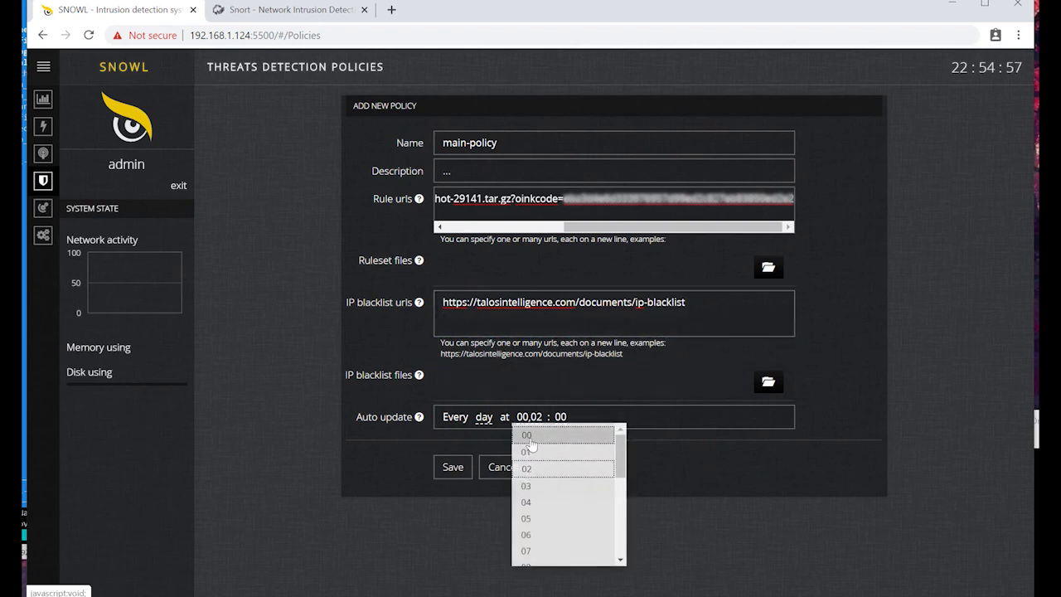
left_click(529, 437)
left_click(545, 419)
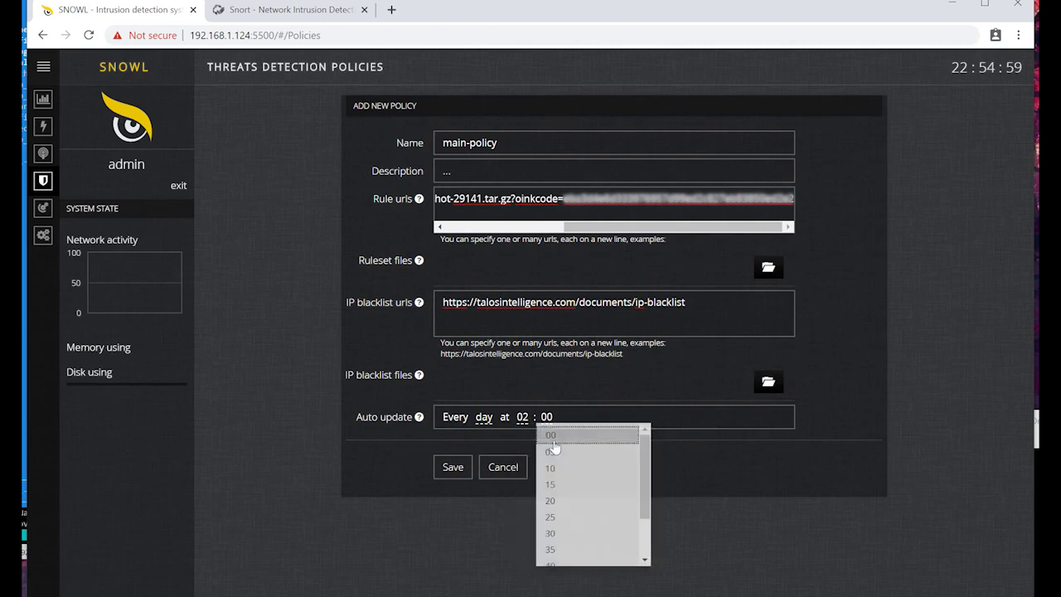
scroll(564, 498, "down", 5)
left_click(564, 502)
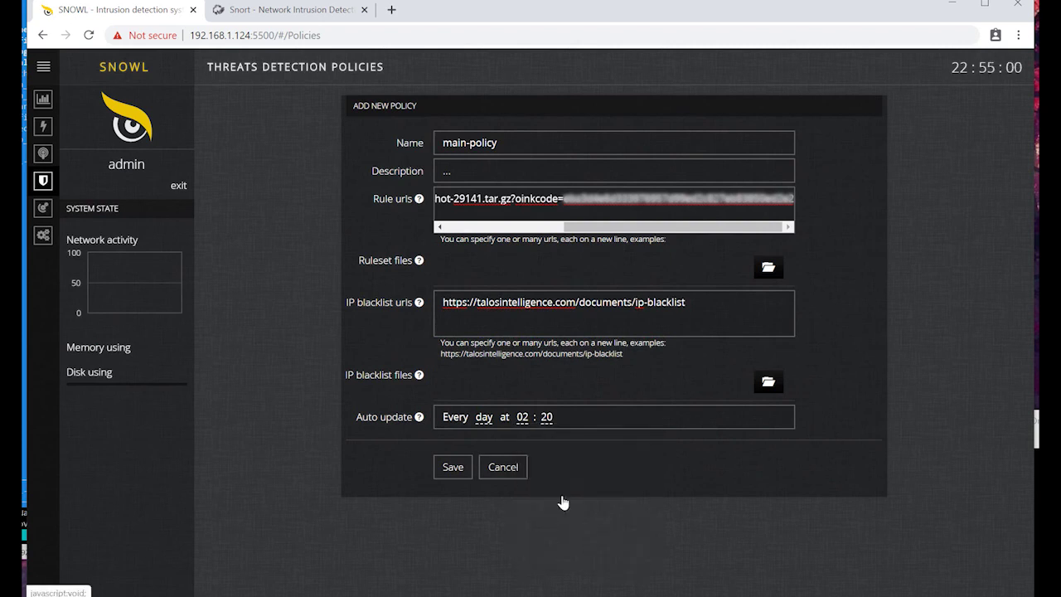
left_click(486, 423)
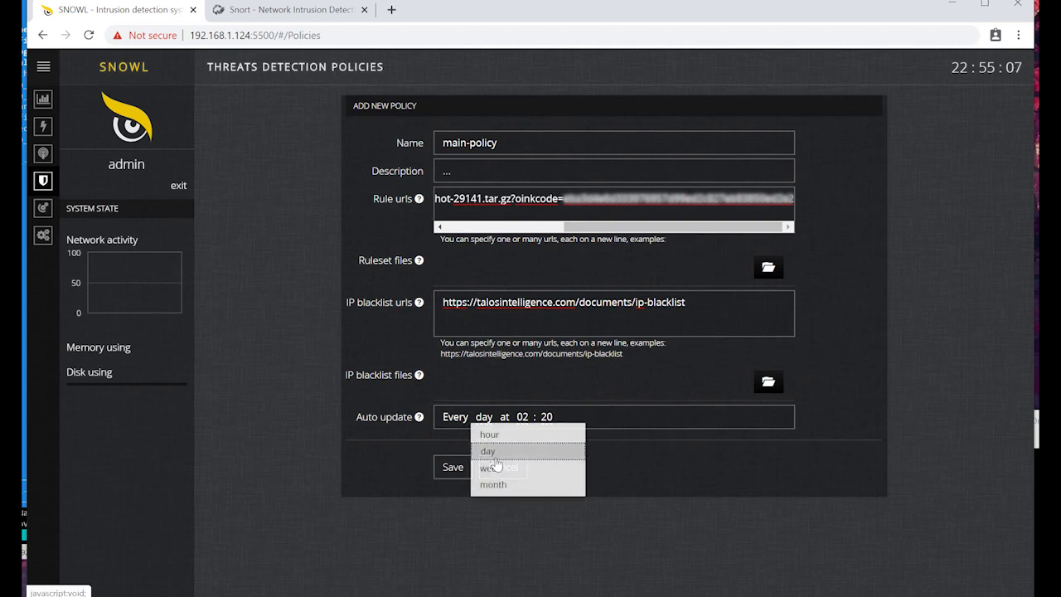
left_click(608, 440)
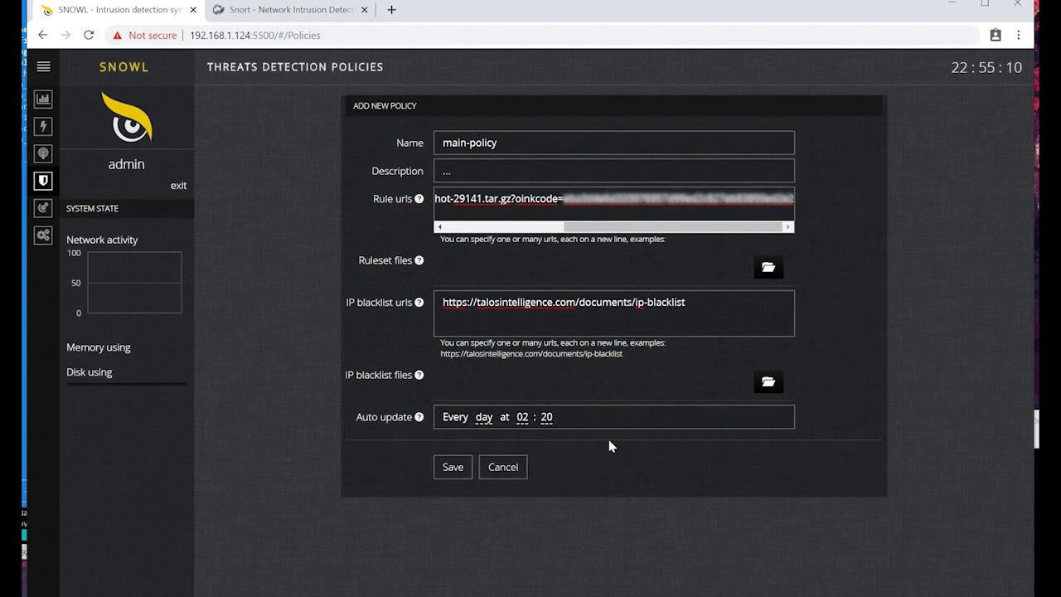
Step: Save the main-policy form
left_click(453, 468)
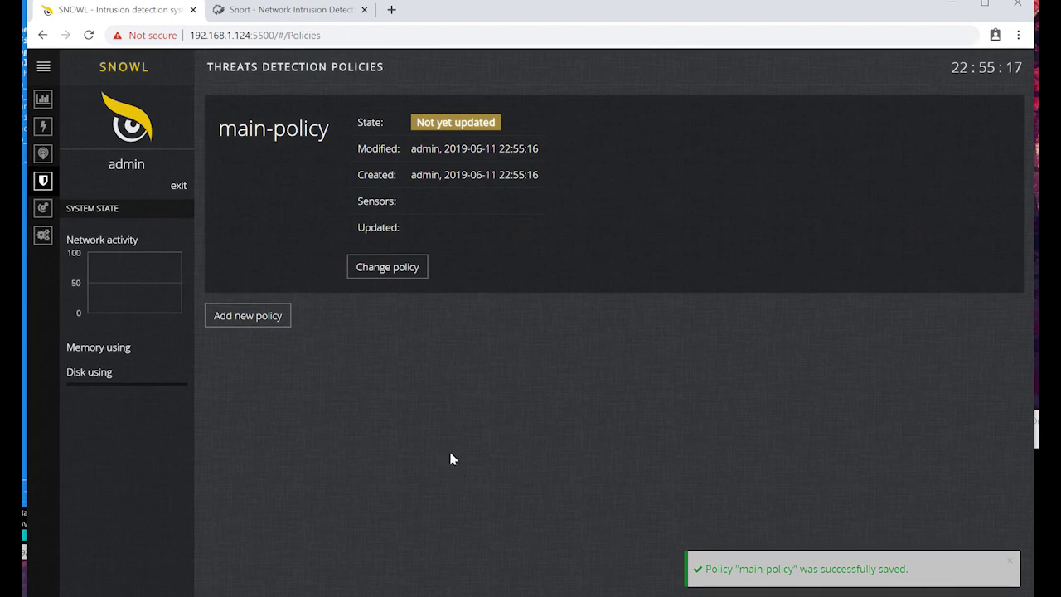
Step: Add a new sensor in Sensors and name it main-sensor
left_click(45, 156)
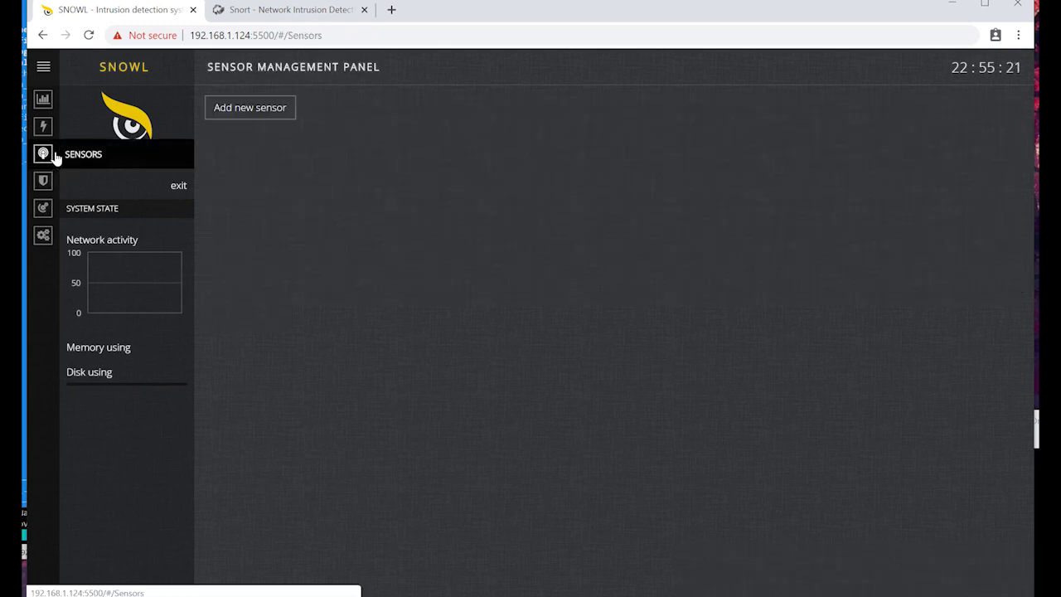
left_click(236, 107)
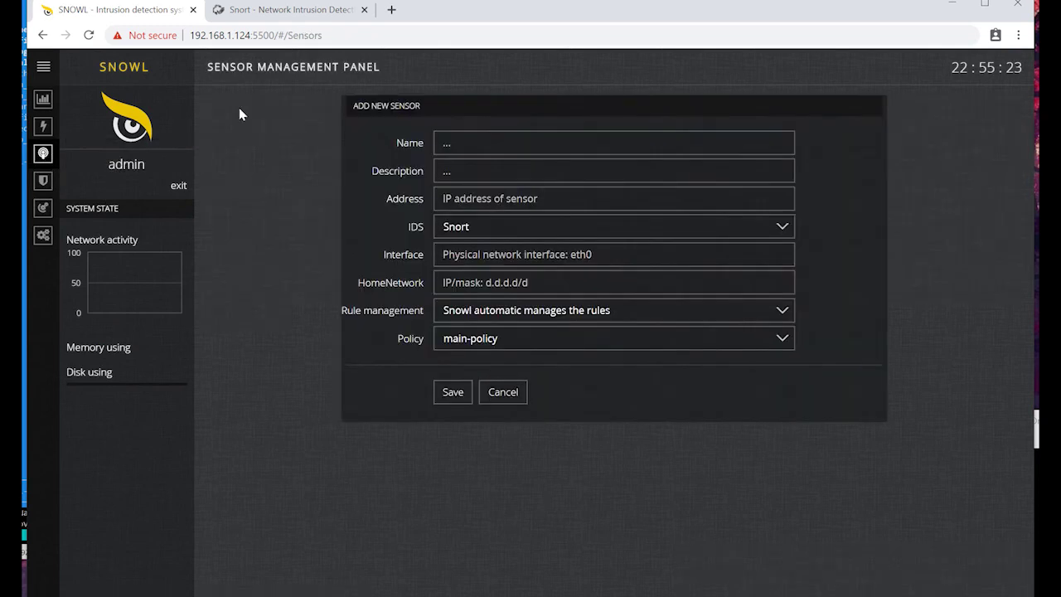
left_click(463, 146)
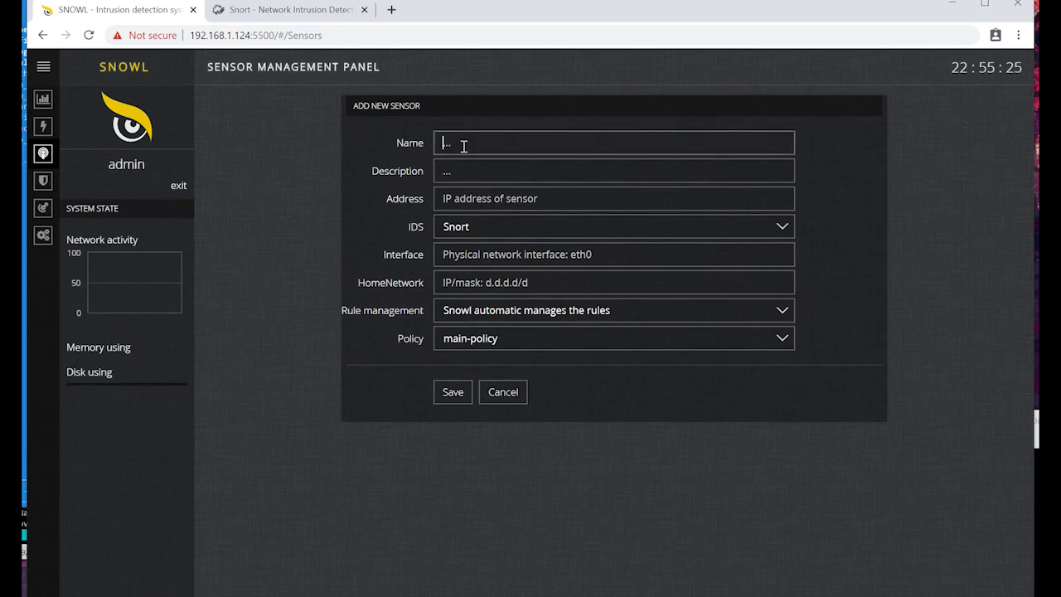
type("main-sensor")
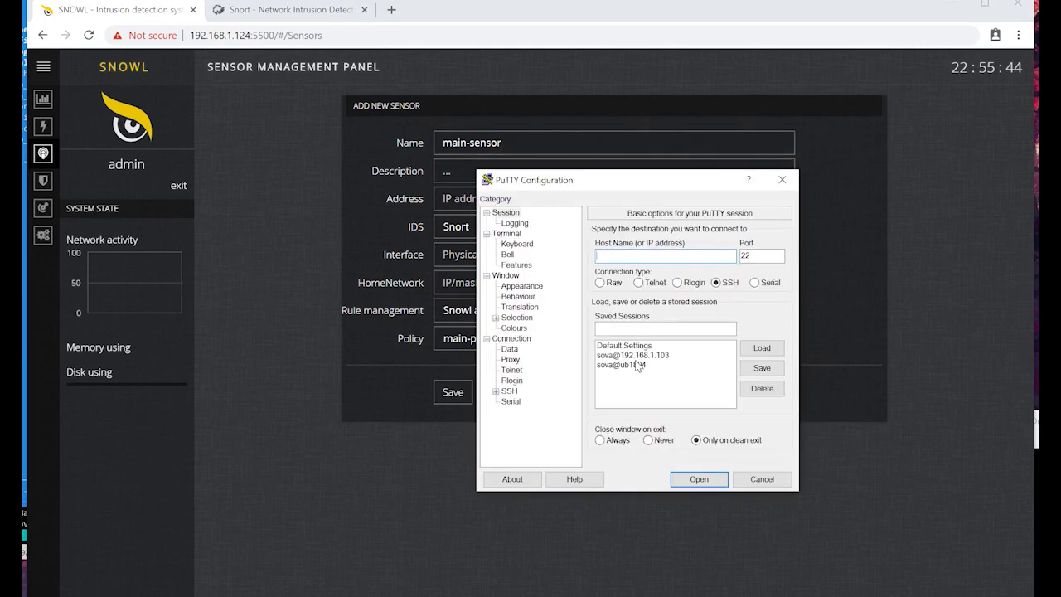
Step: Connect to the saved sensor session, run 'ip a' and copy 192.168.1.124
left_click(638, 365)
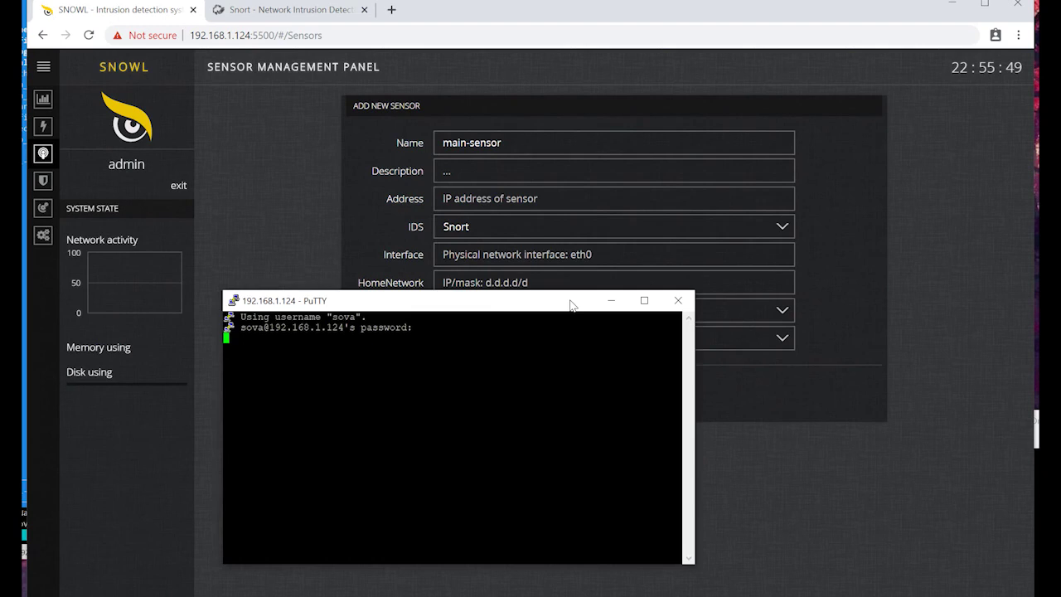
type("ip a")
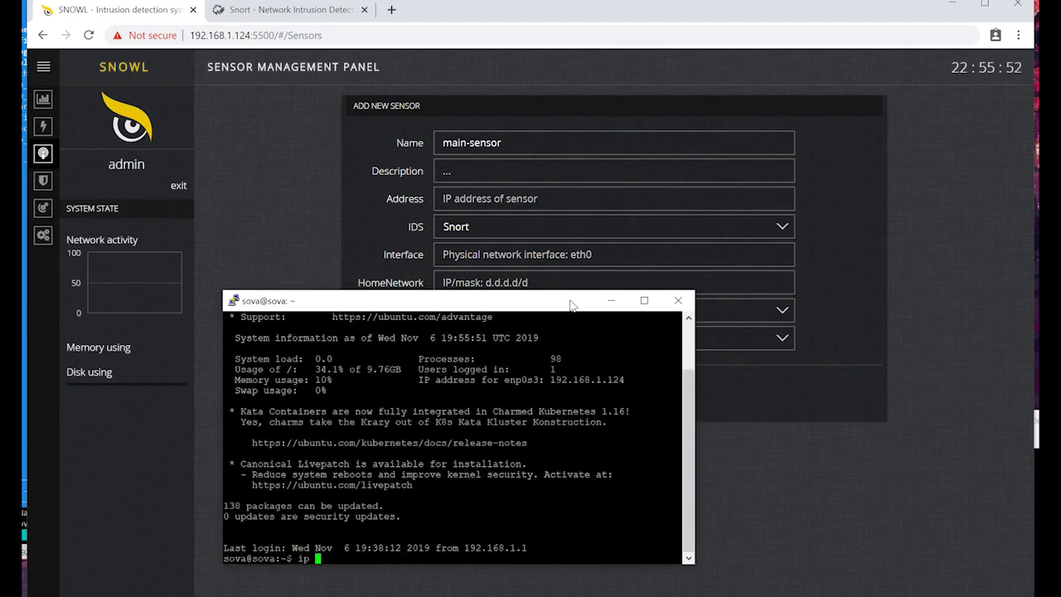
key("Return")
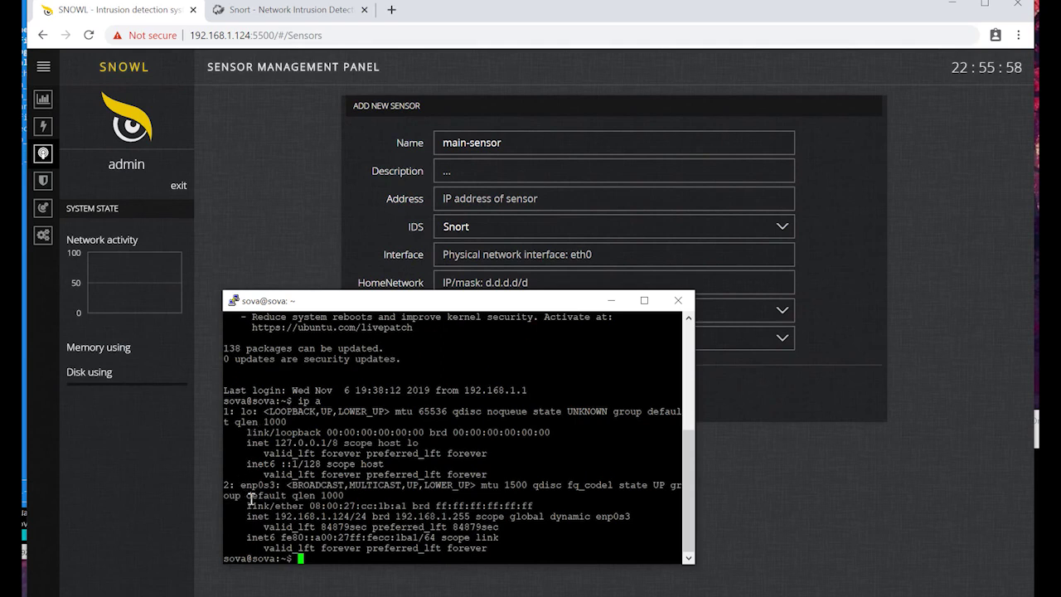
left_click_drag(275, 517, 333, 516)
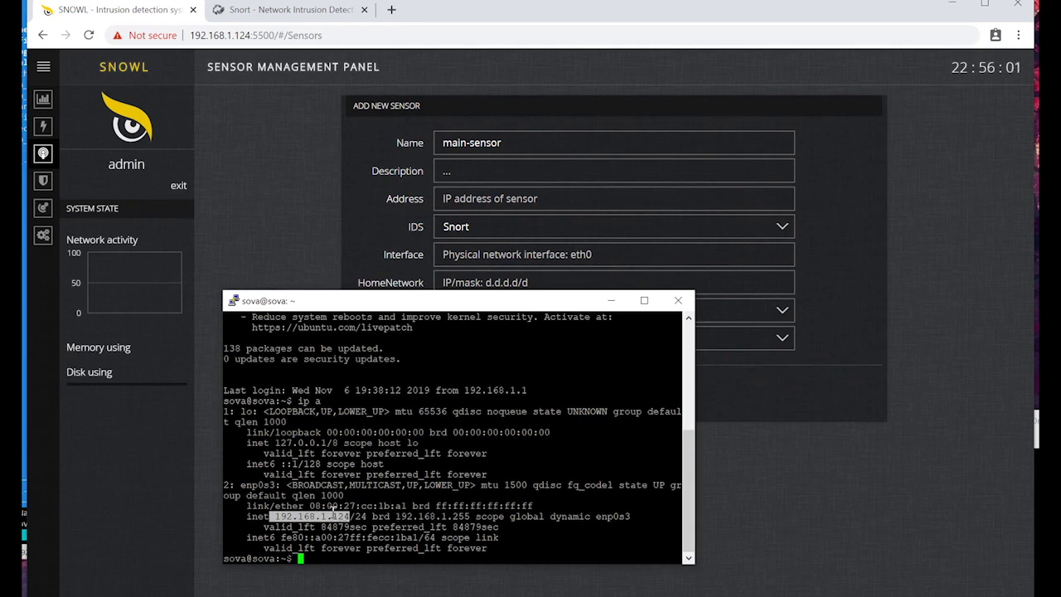
Step: Paste the sensor's IP address into Address and keep Snort as the IDS
left_click(499, 200)
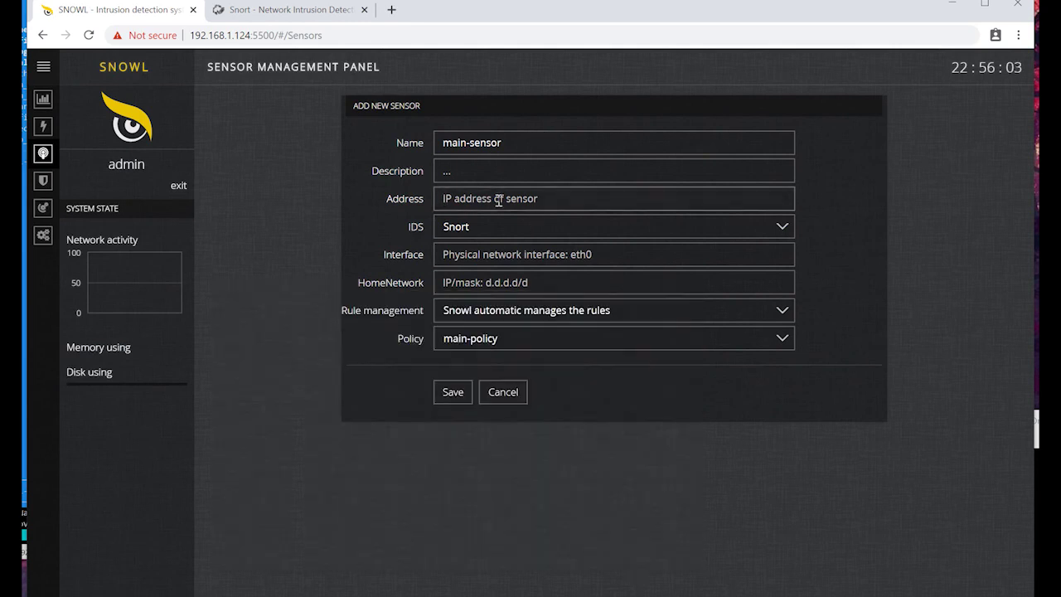
type("192.168.1.124")
left_click(467, 229)
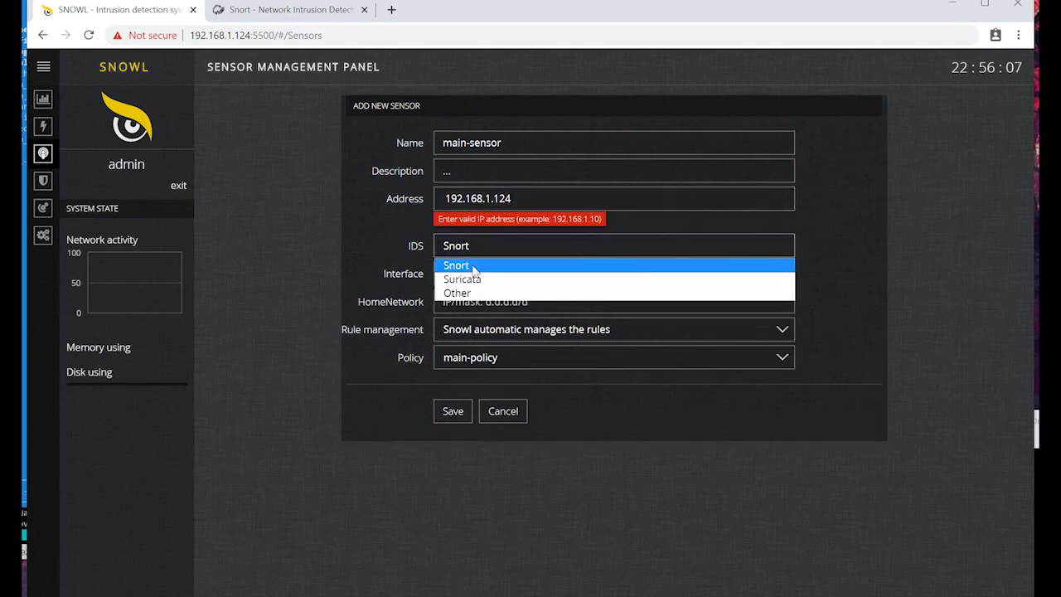
left_click(472, 266)
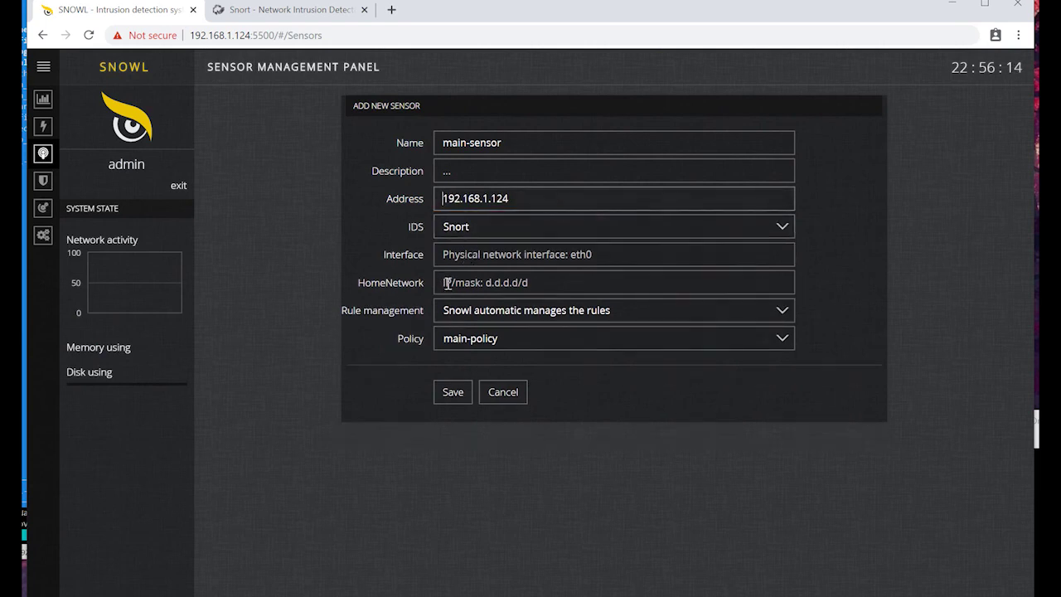
Step: Copy enp0s3 from the terminal and paste it into the Interface field
key("alt+Tab")
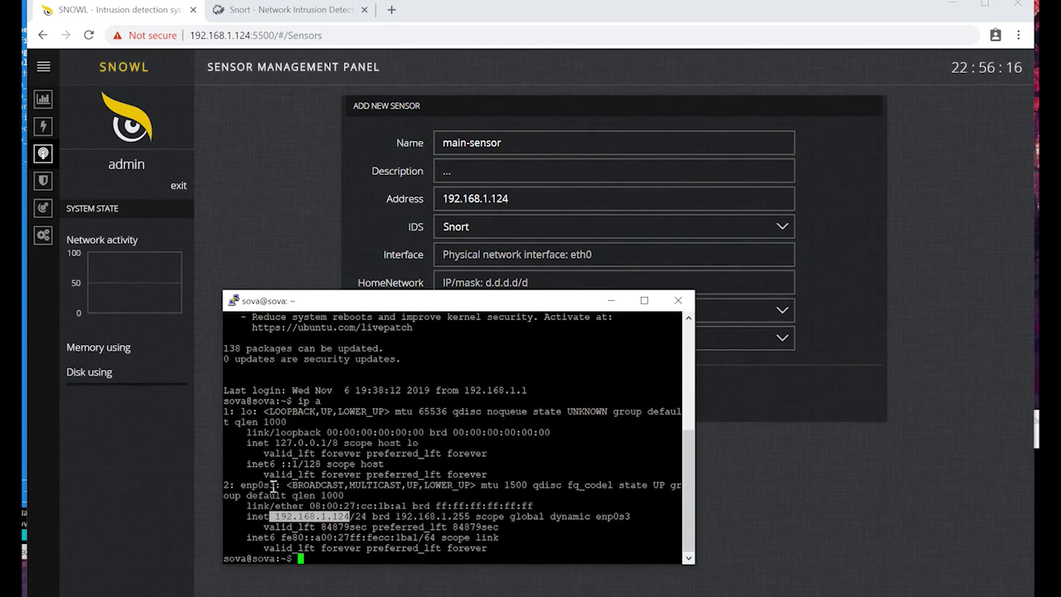
left_click_drag(275, 485, 241, 485)
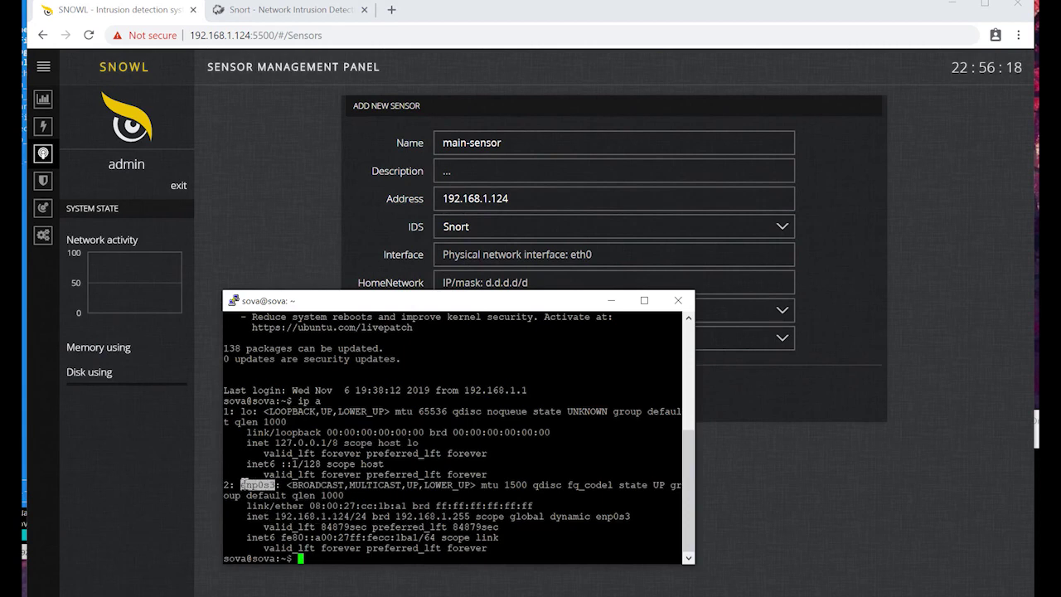
key("alt+Tab")
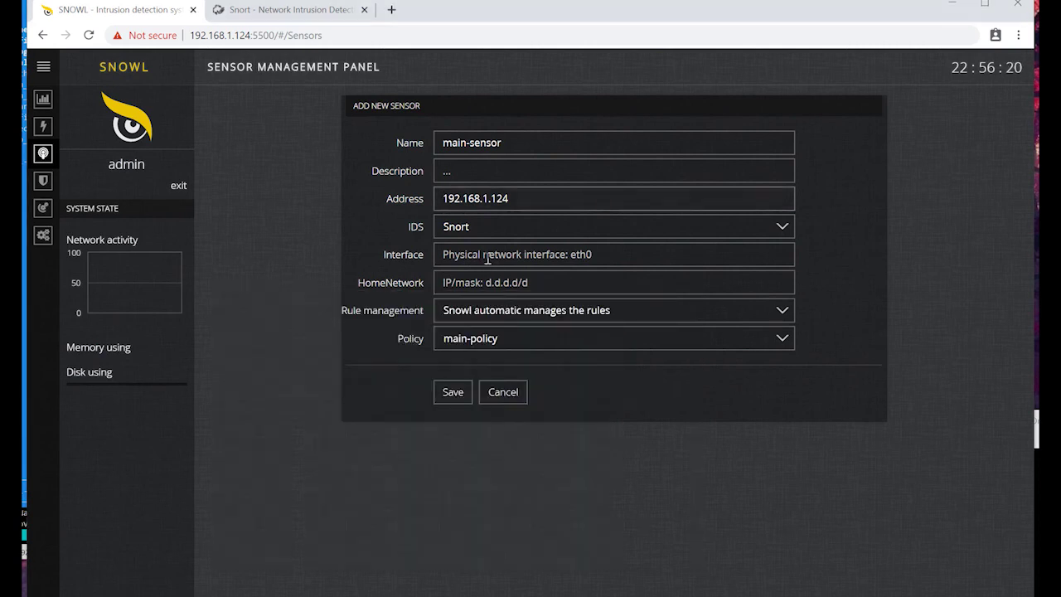
left_click(487, 258)
type("enp0s3")
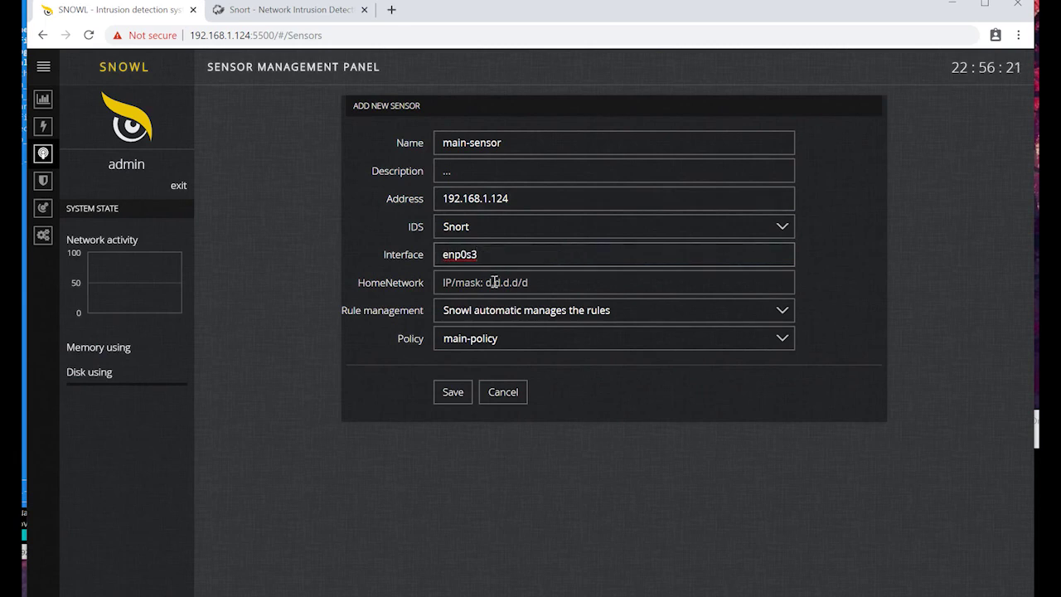
left_click(520, 199)
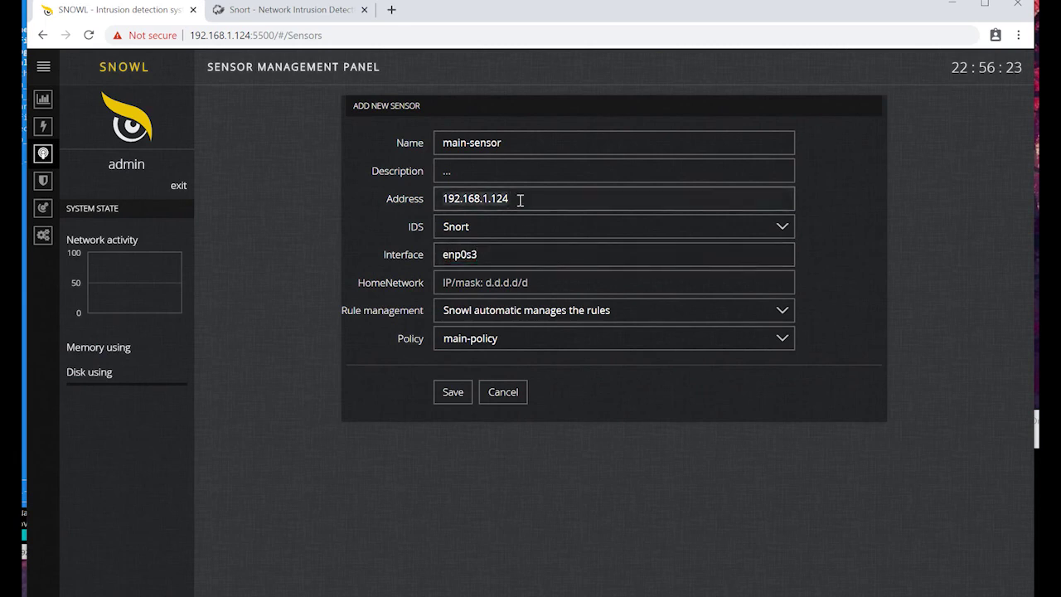
Step: Set the home network to 192.168.1.124/24 and check it against the terminal output
key("Tab")
key("Tab")
key("Tab")
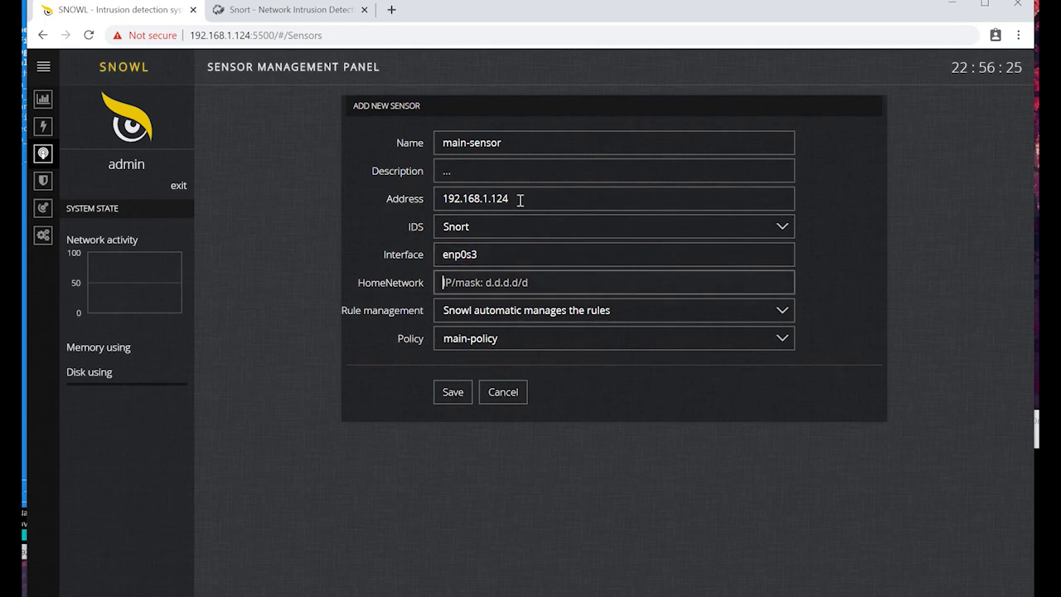
type("192.168.1.124")
type("/24")
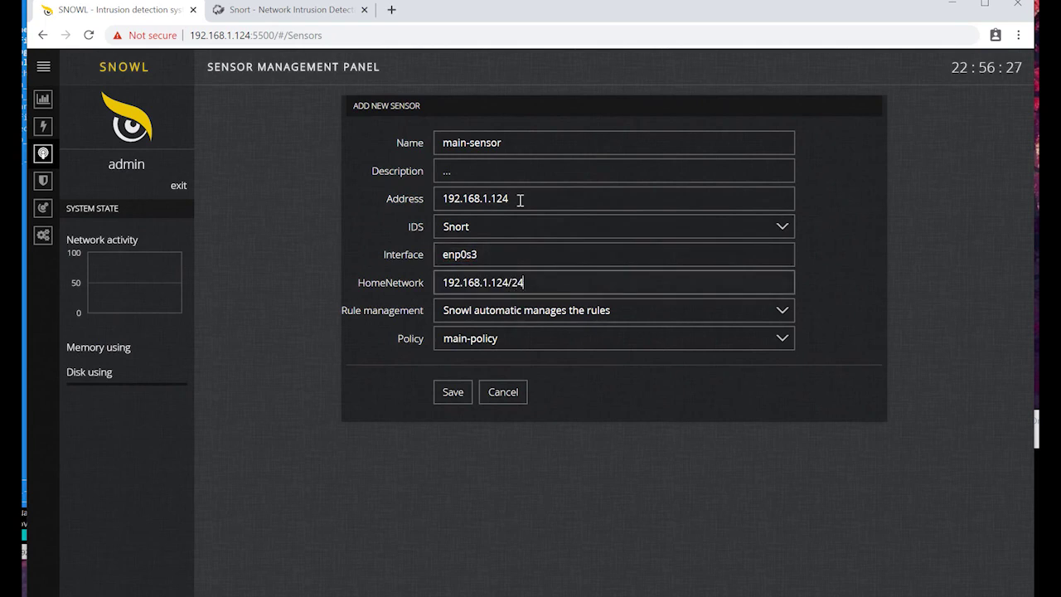
key("alt+Tab")
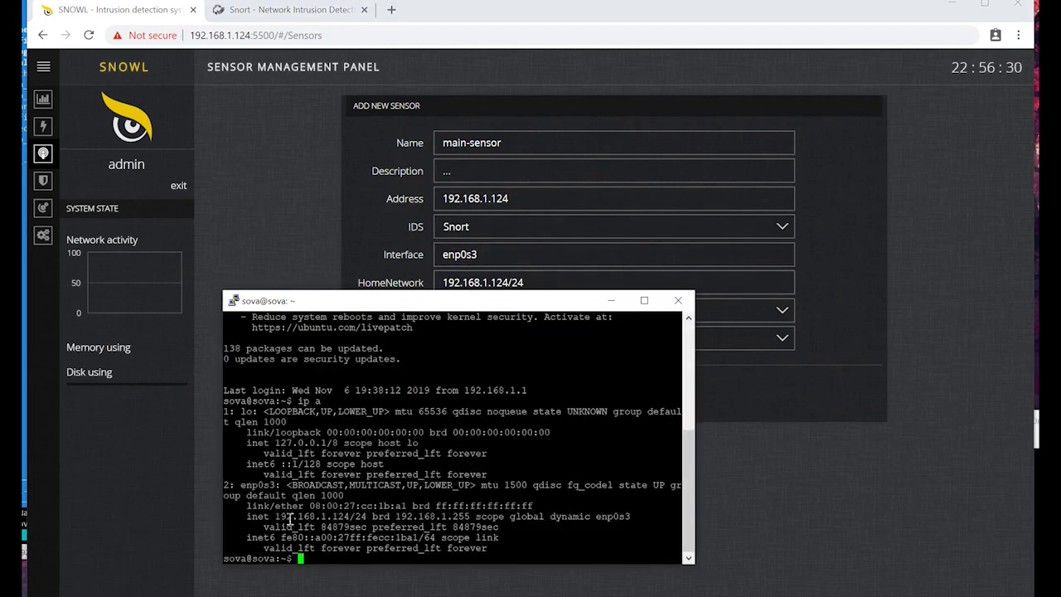
left_click_drag(250, 517, 368, 518)
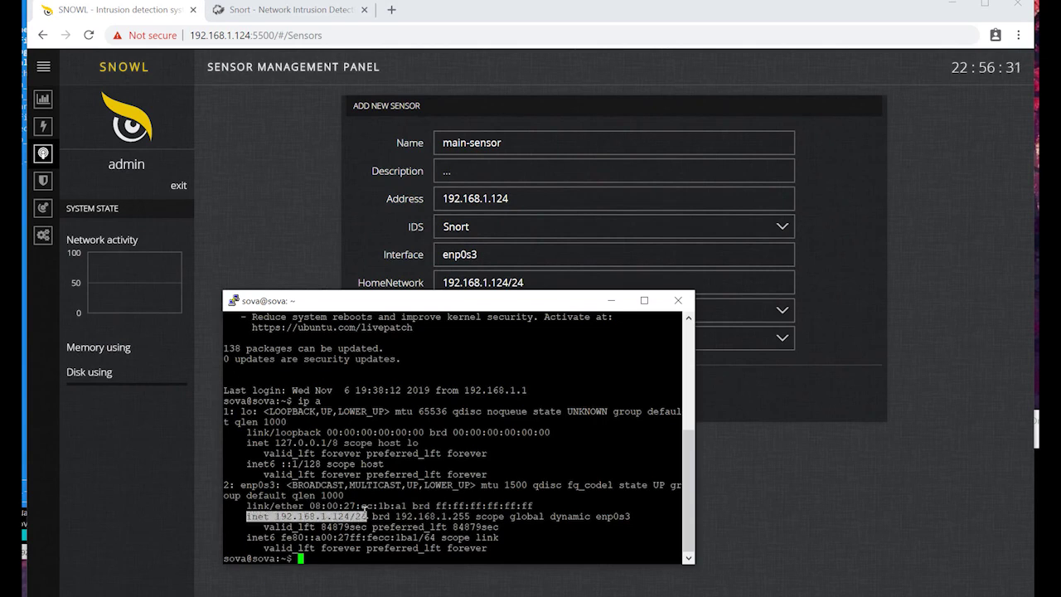
key("alt+Tab")
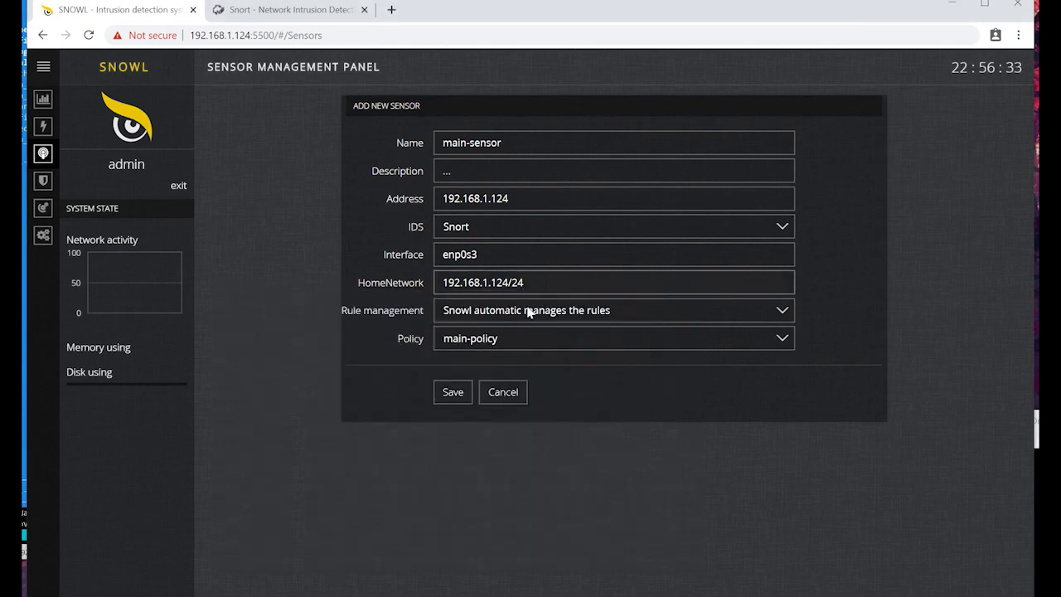
Step: Keep automatic rule management and assign main-policy to the sensor
left_click(528, 310)
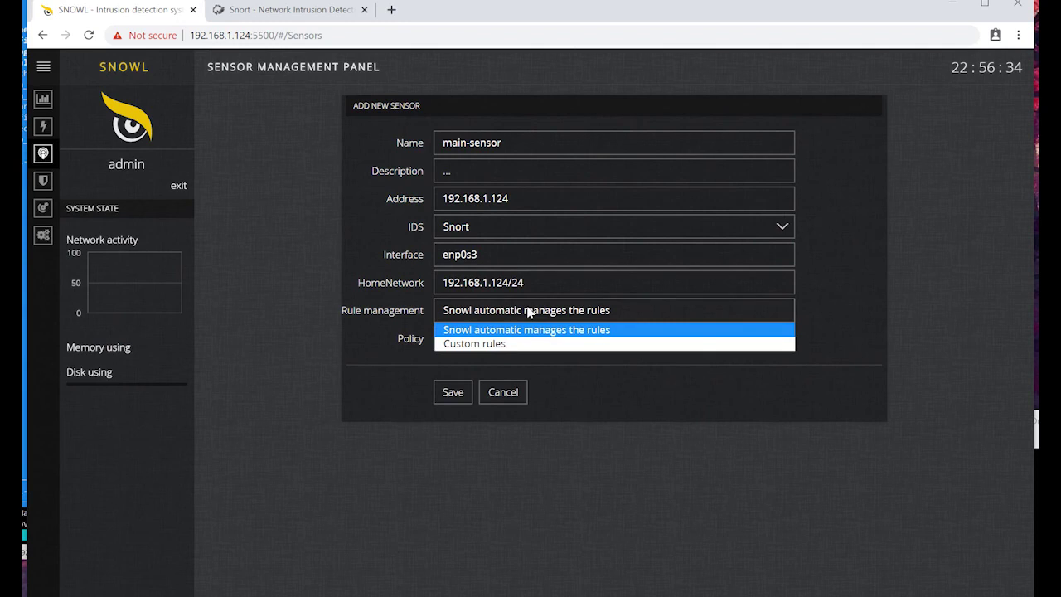
left_click(510, 330)
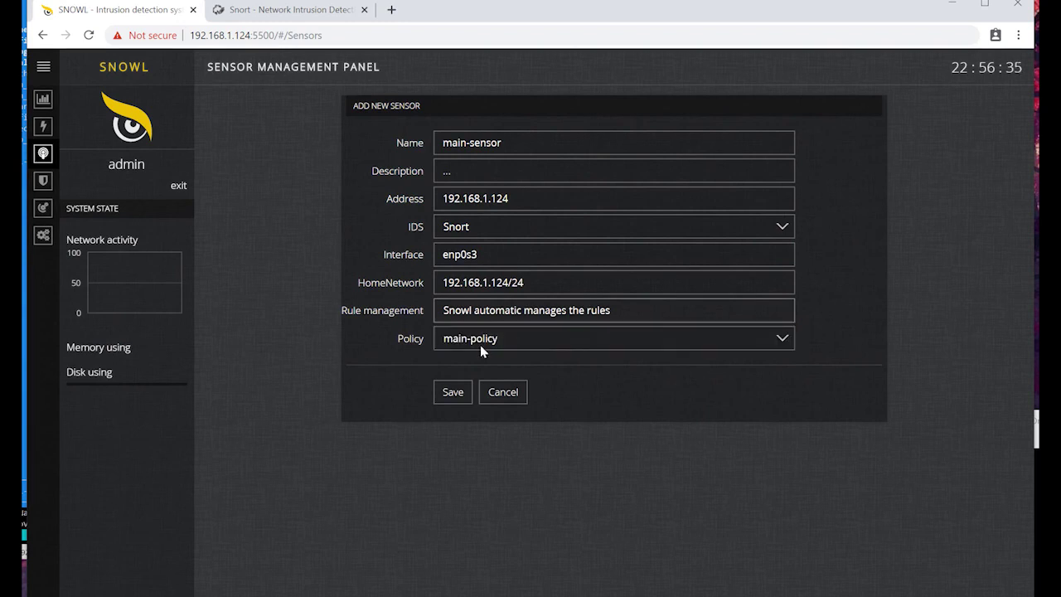
left_click(480, 342)
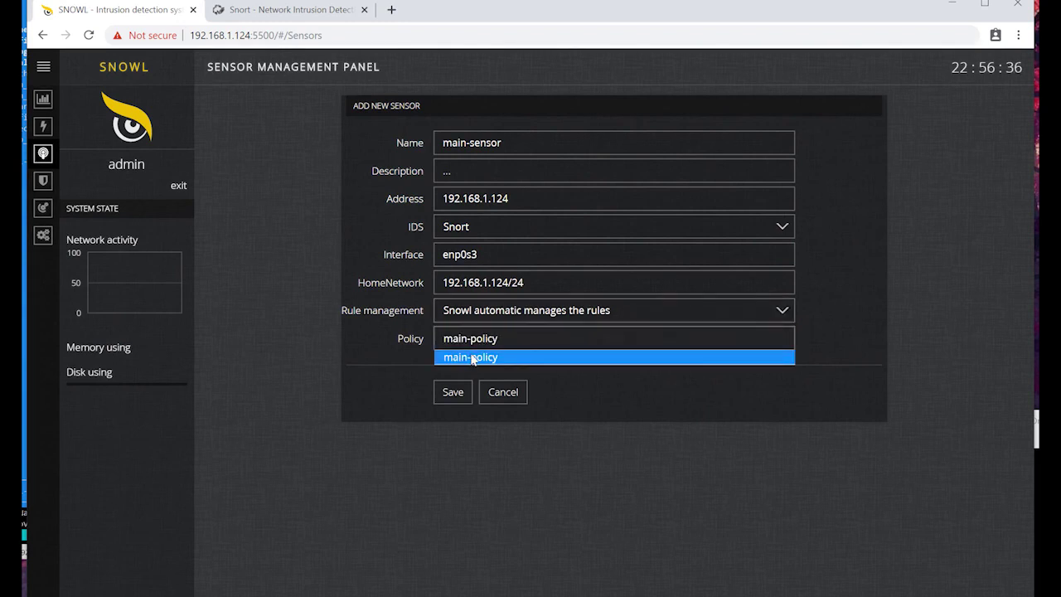
left_click(473, 358)
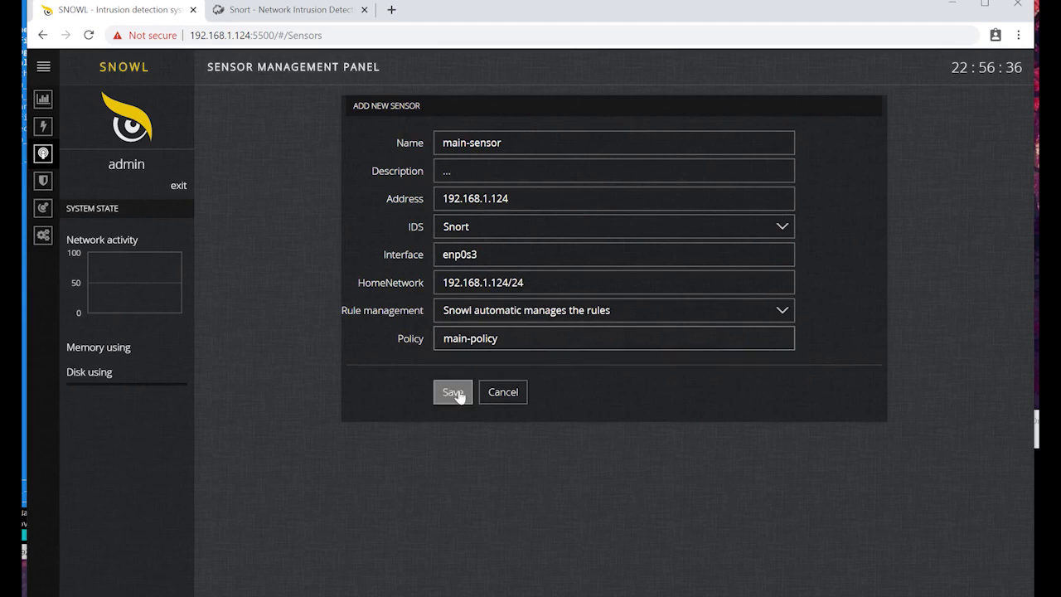
Step: Save main-sensor and view the Threat Policies page, where main-policy lists it
left_click(447, 392)
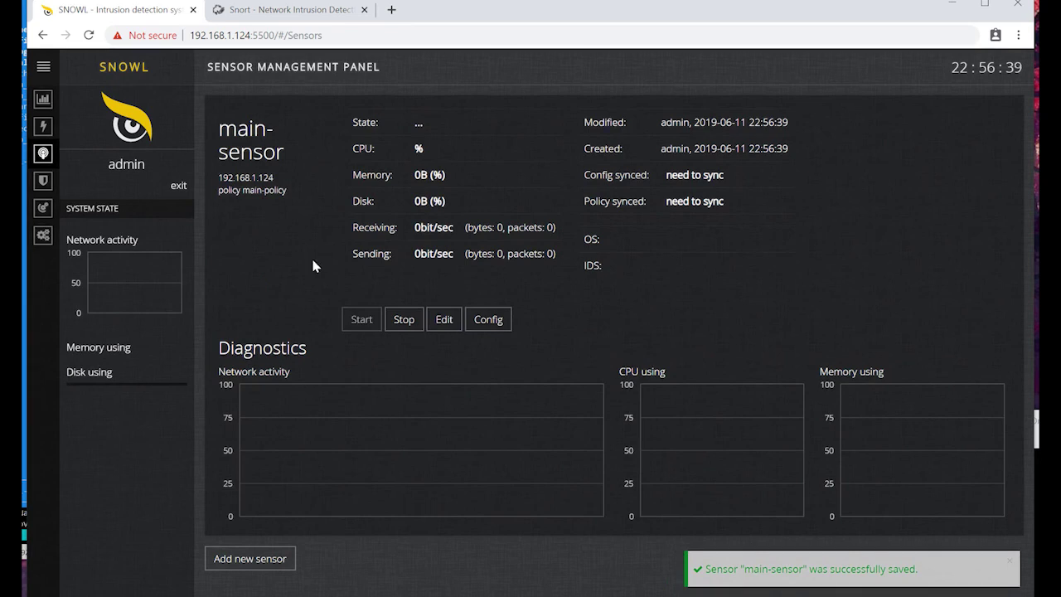
left_click(75, 182)
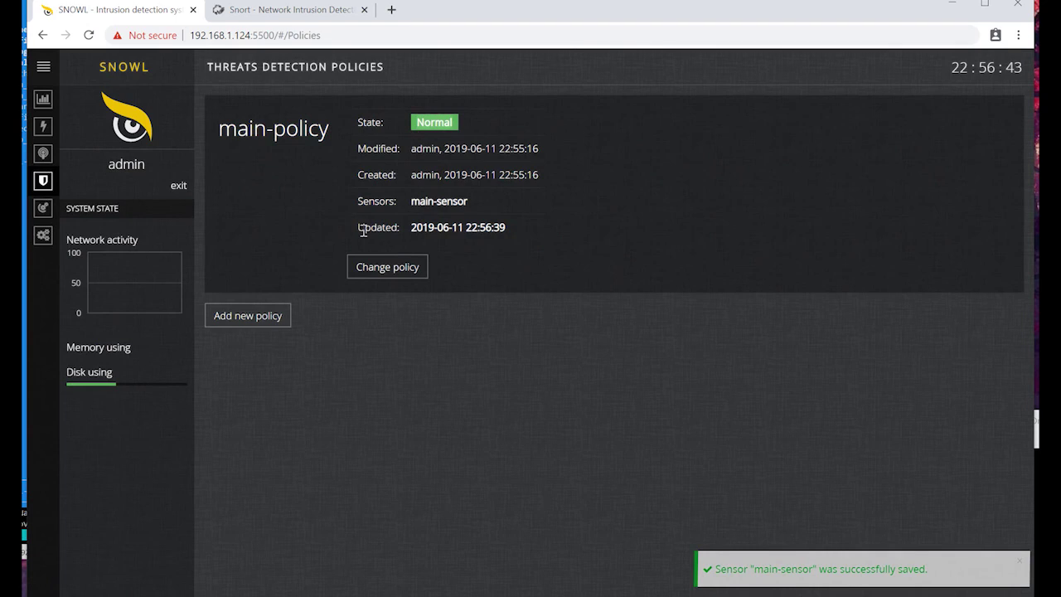
Step: Highlight the main-policy update details, then view main-sensor running in Sensor Management
left_click_drag(358, 229, 506, 231)
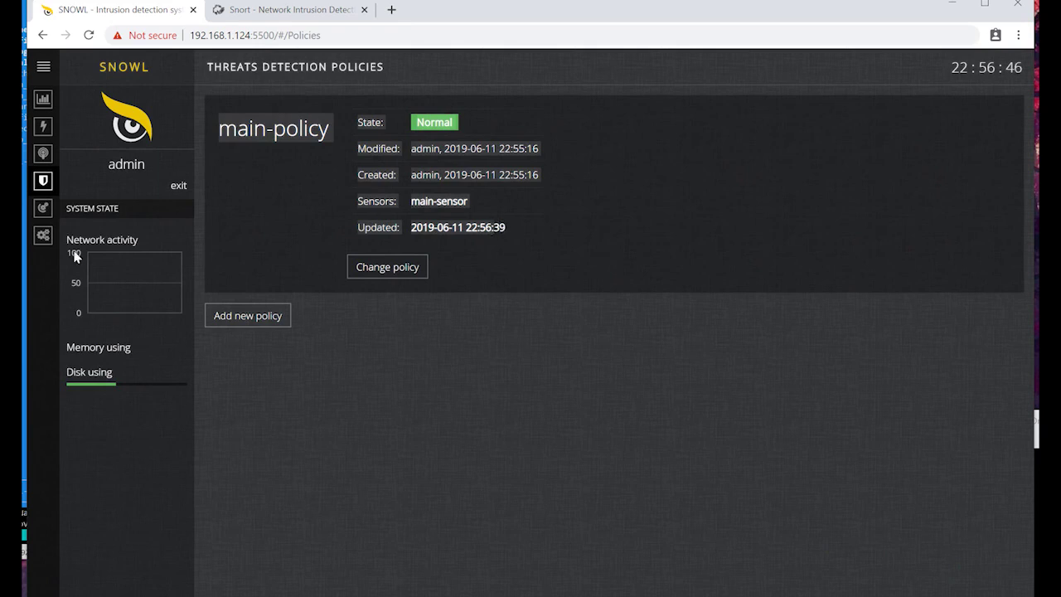
left_click(43, 156)
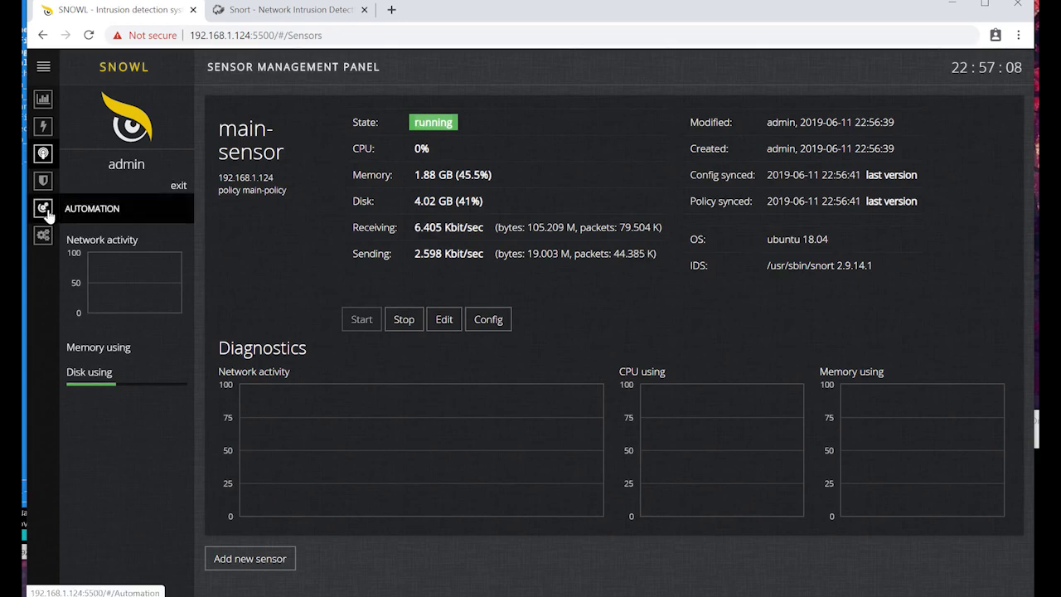
Step: Open the License page under the Settings gear to review the trial licence
mouse_move(43, 237)
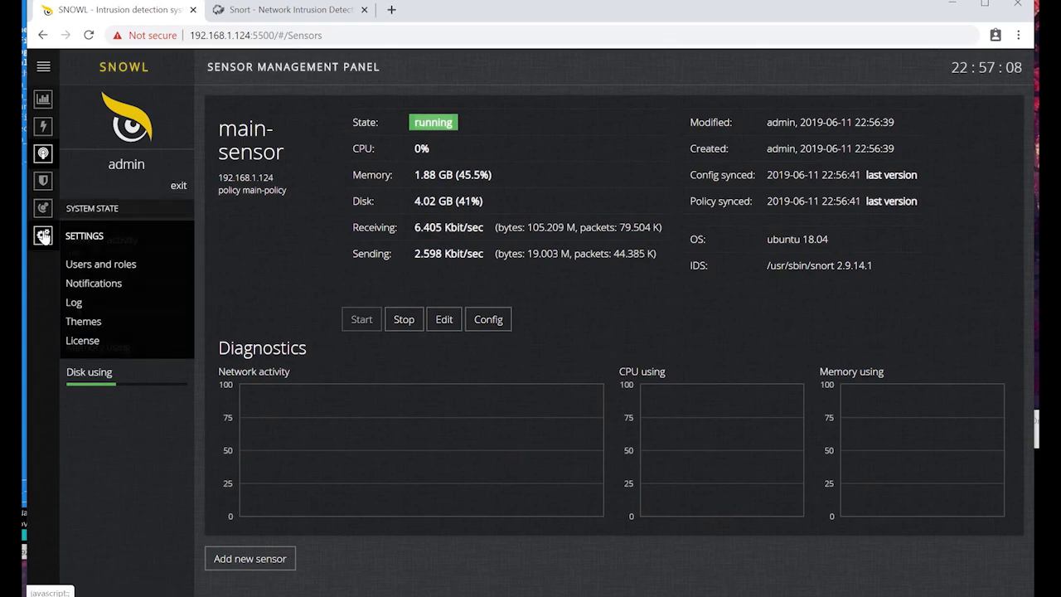
left_click(82, 340)
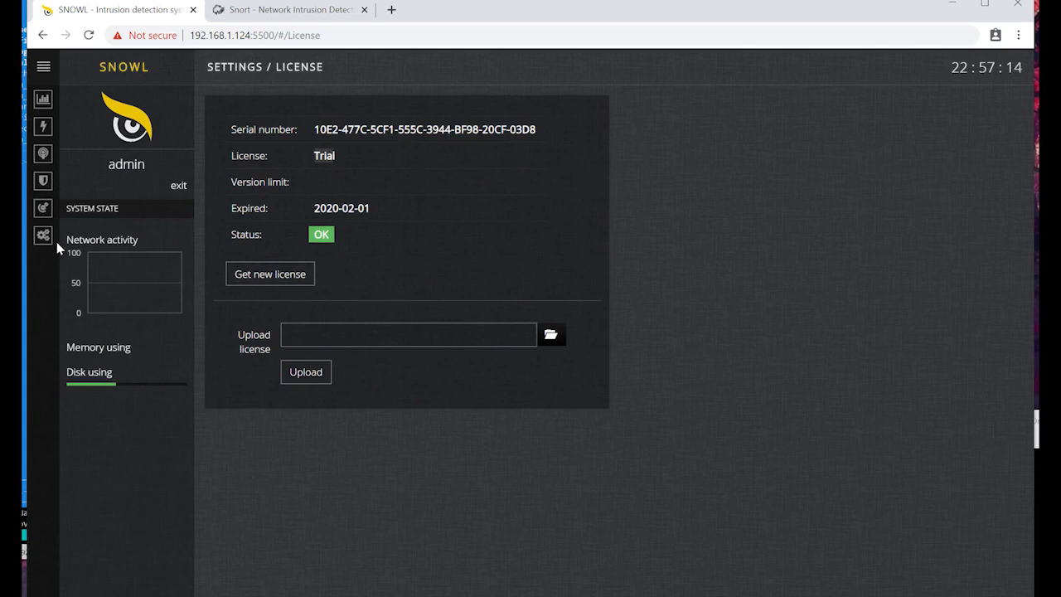
Step: Apply the dark teal background theme, then return to the Threat Policies page
mouse_move(43, 236)
left_click(98, 323)
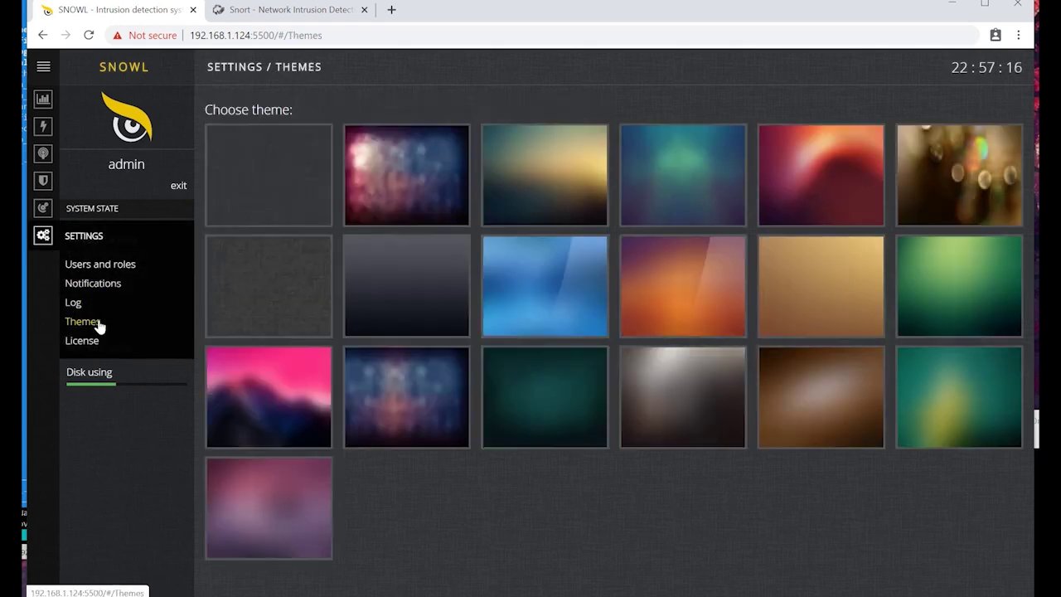
left_click(535, 287)
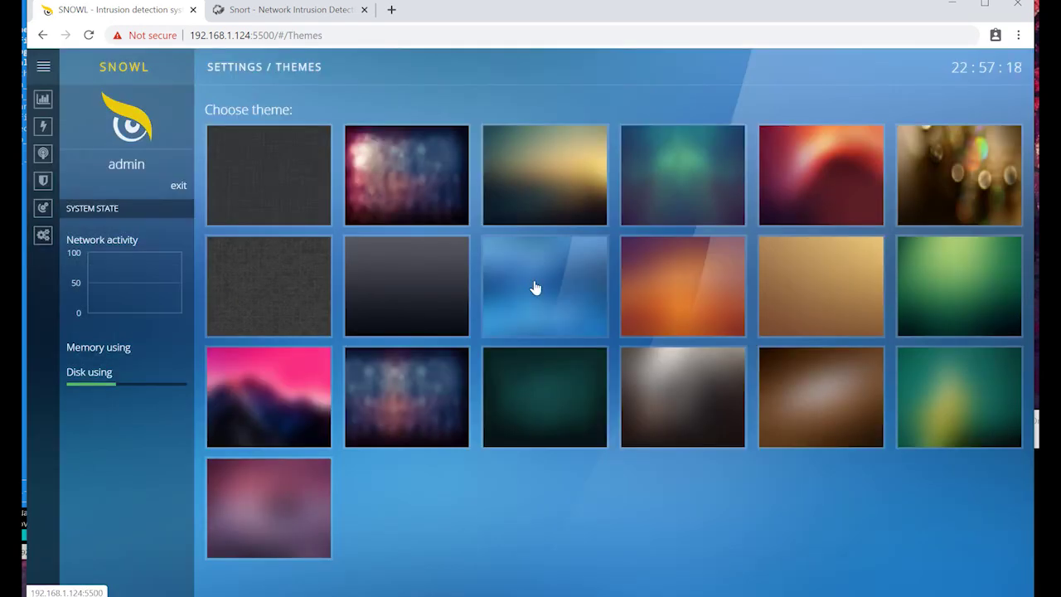
left_click(551, 406)
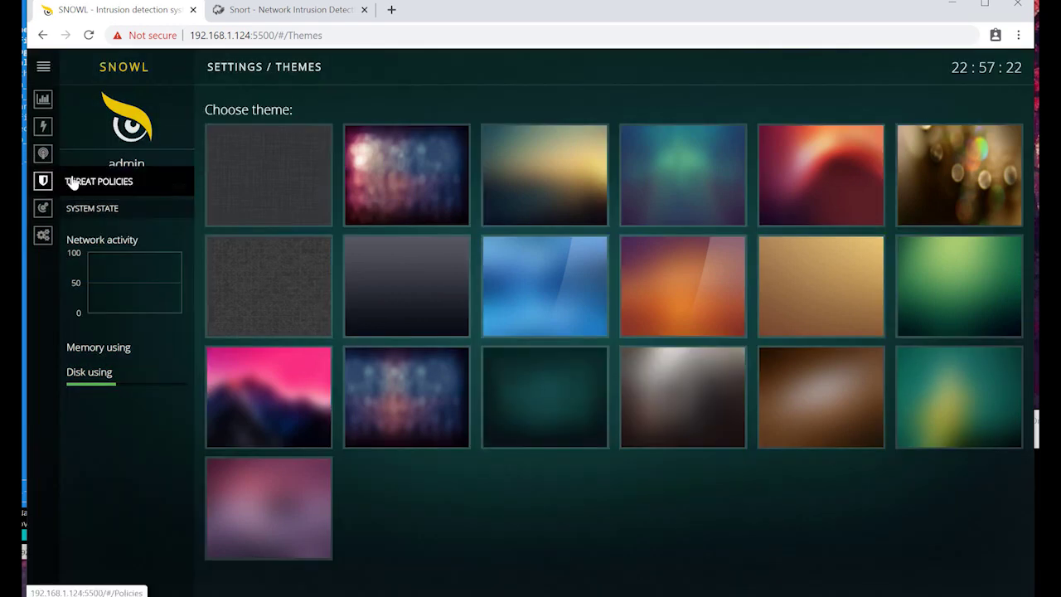
left_click(72, 180)
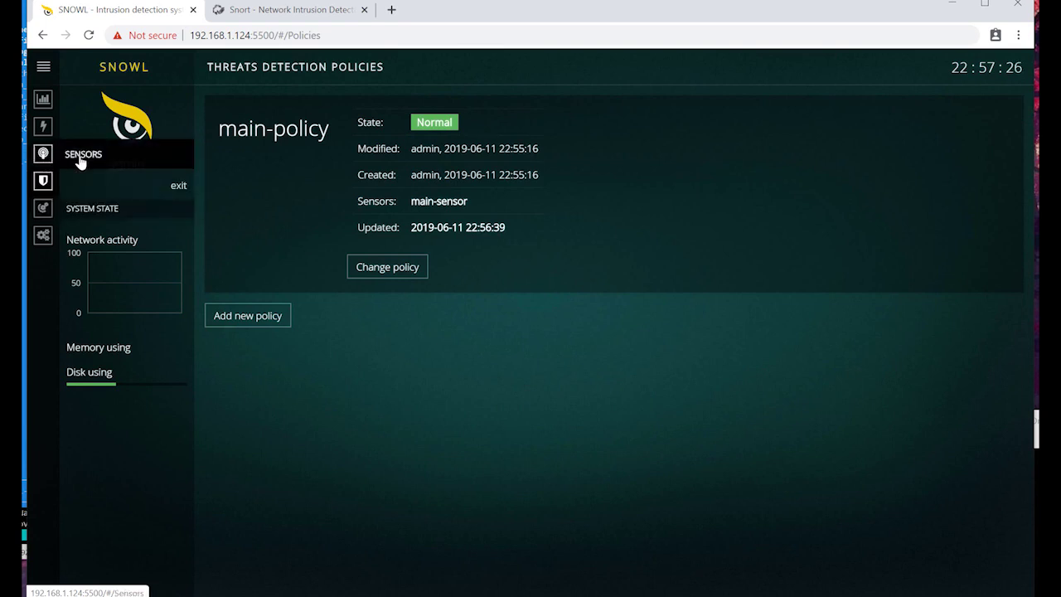
Step: Stop main-sensor in Sensor Management until its state reads stopped with 0B memory
left_click(80, 161)
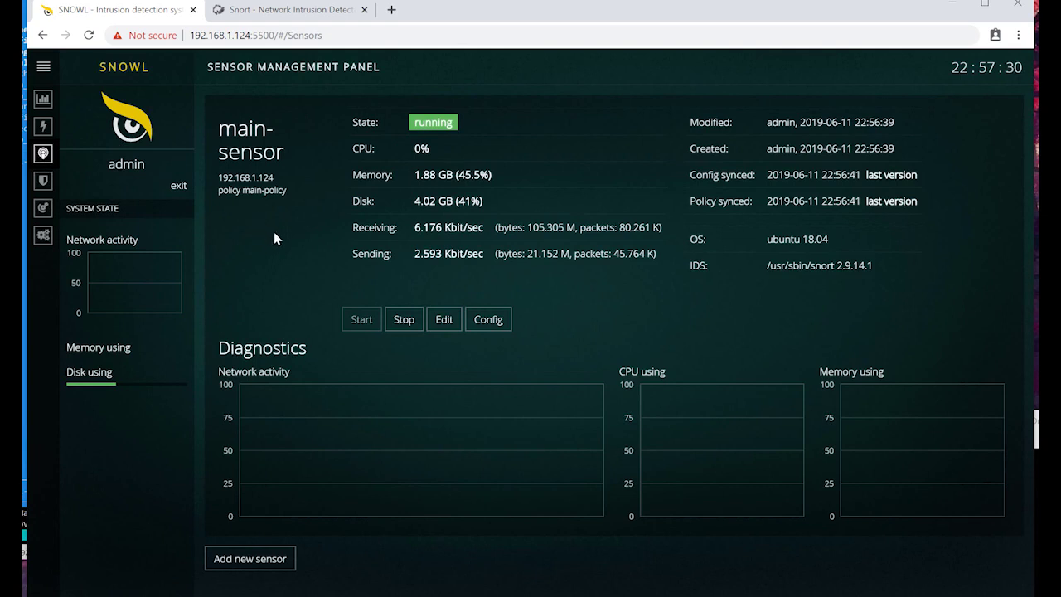
left_click(406, 320)
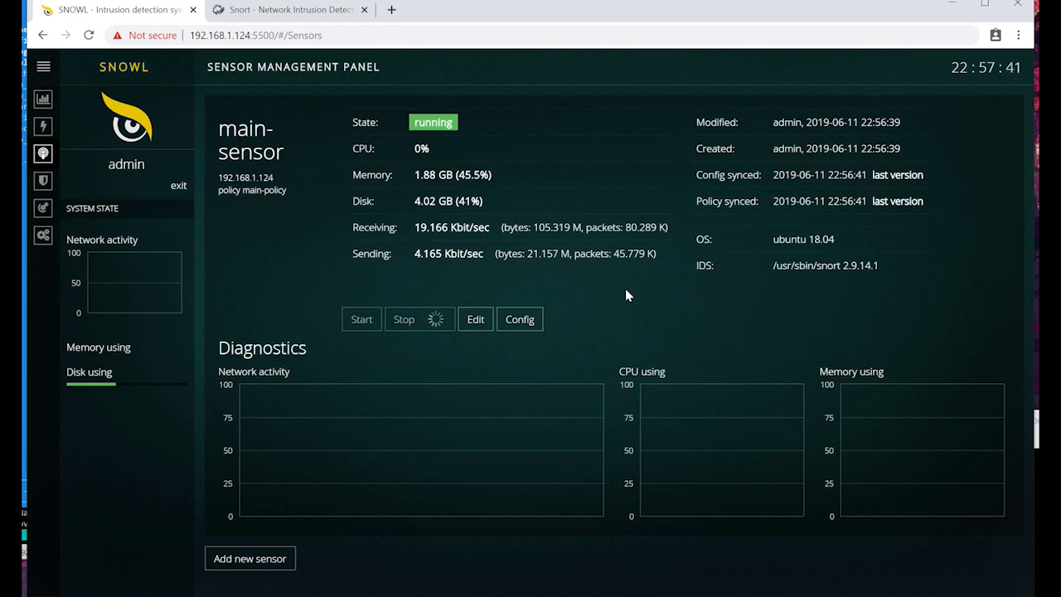
left_click(373, 320)
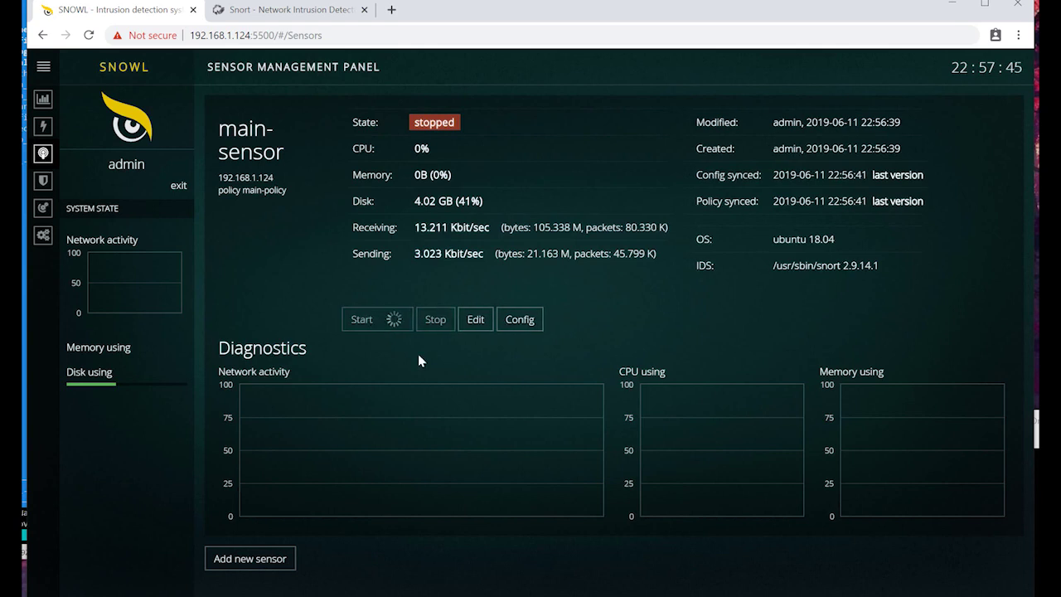